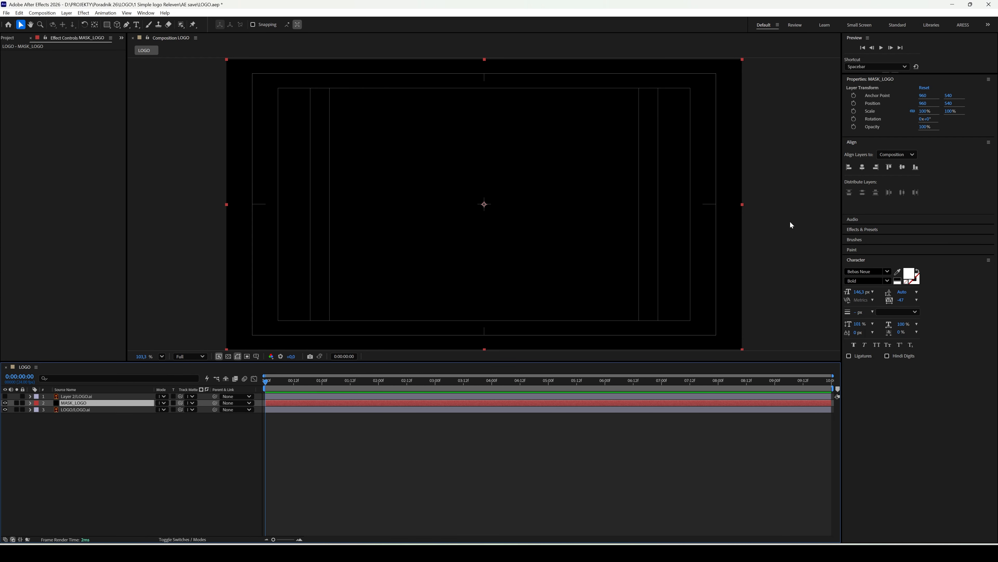
# - Apply the Circle effect to the MASK_LOGO layer
pyautogui.click(859, 230)
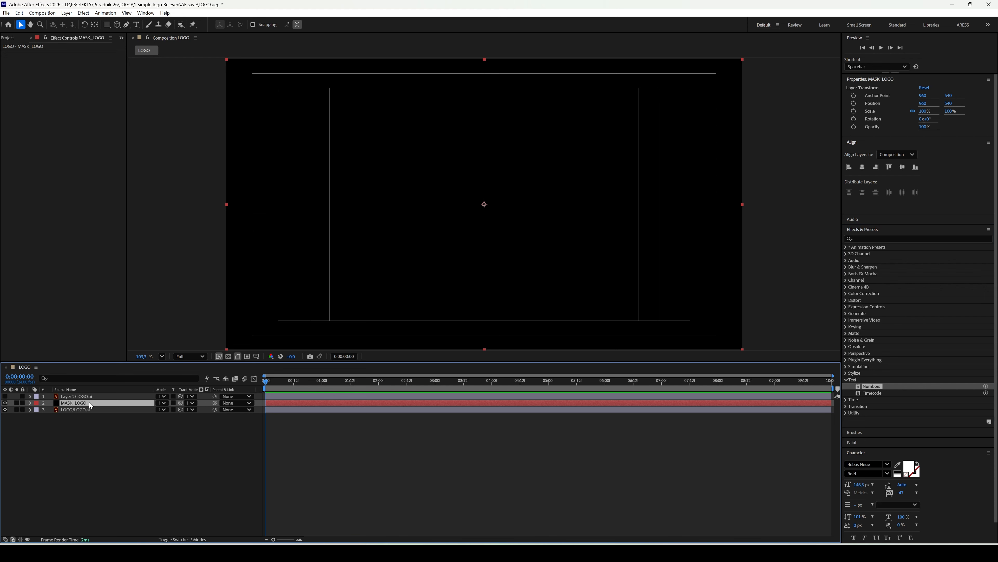
pyautogui.hotkey('ctrl', 'space')
pyautogui.write('cir')
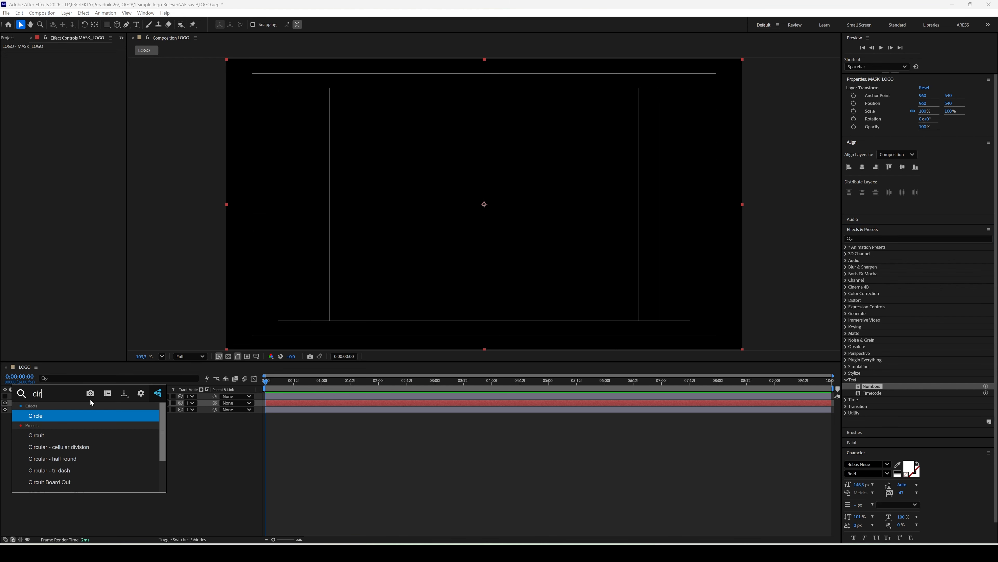
pyautogui.press('Return')
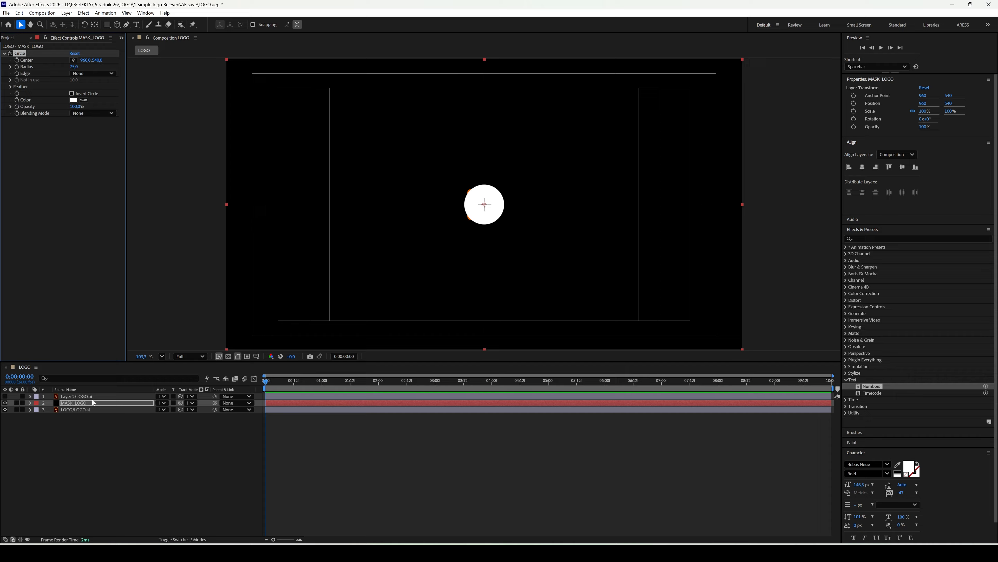
# - Keyframe the Circle effect's Radius on MASK_LOGO from 0 at the start of the composition to 499 at 0:00:01:12
pyautogui.moveTo(74, 67)
pyautogui.mouseDown()
pyautogui.moveTo(113, 68)
pyautogui.moveTo(92, 71)
pyautogui.mouseUp()
pyautogui.click(75, 67)
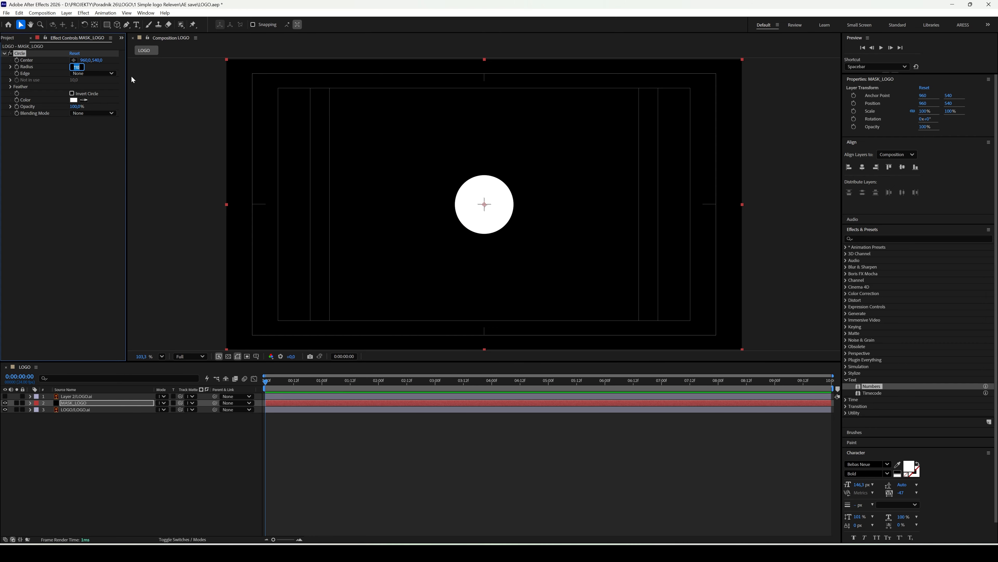
pyautogui.write('0')
pyautogui.press('Return')
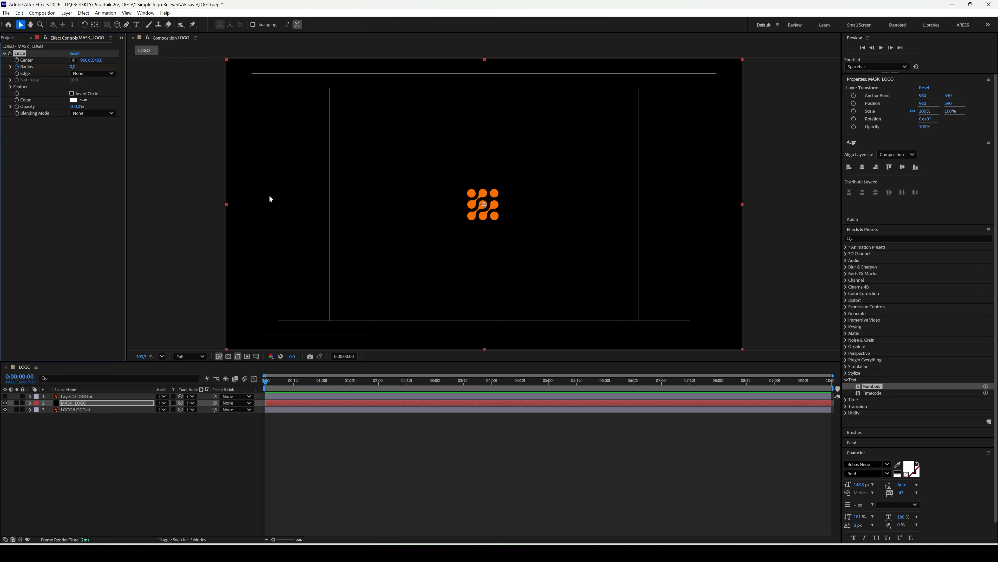
pyautogui.click(350, 388)
pyautogui.moveTo(73, 67); pyautogui.dragTo(296, 96)
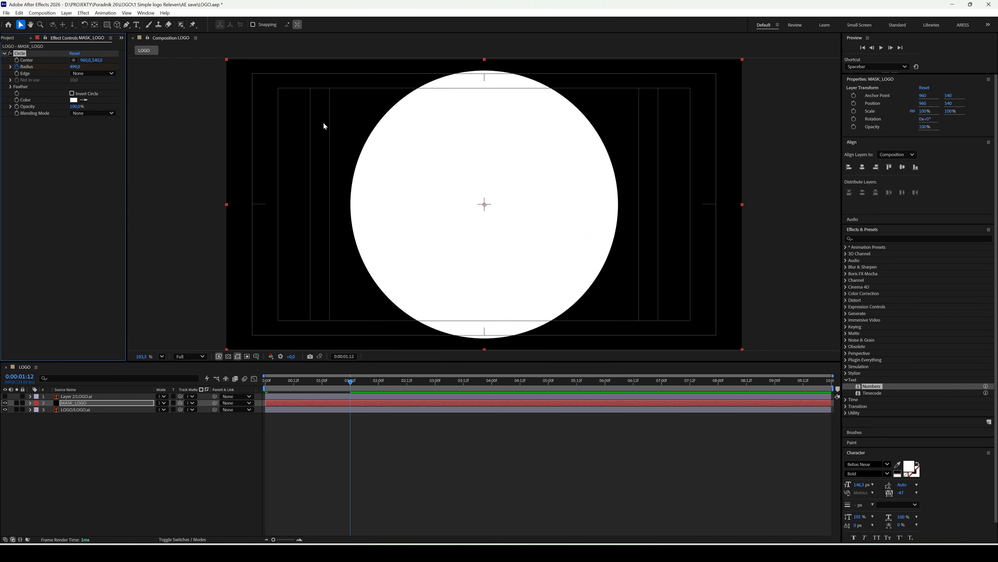
pyautogui.press('u')
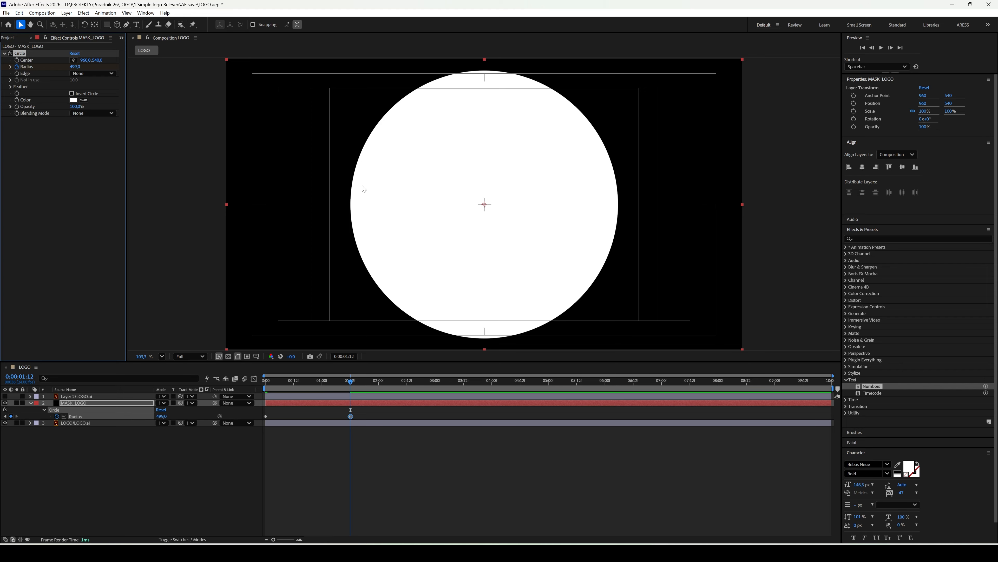
# - Add the Turbulent Displace effect to the MASK_LOGO layer
pyautogui.hotkey('ctrl', 'space')
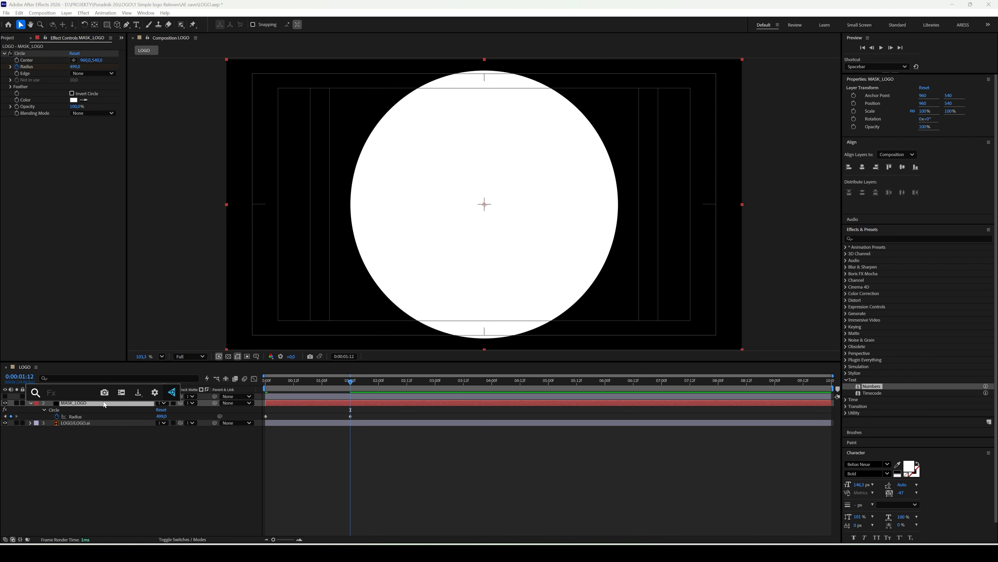
pyautogui.write('turb')
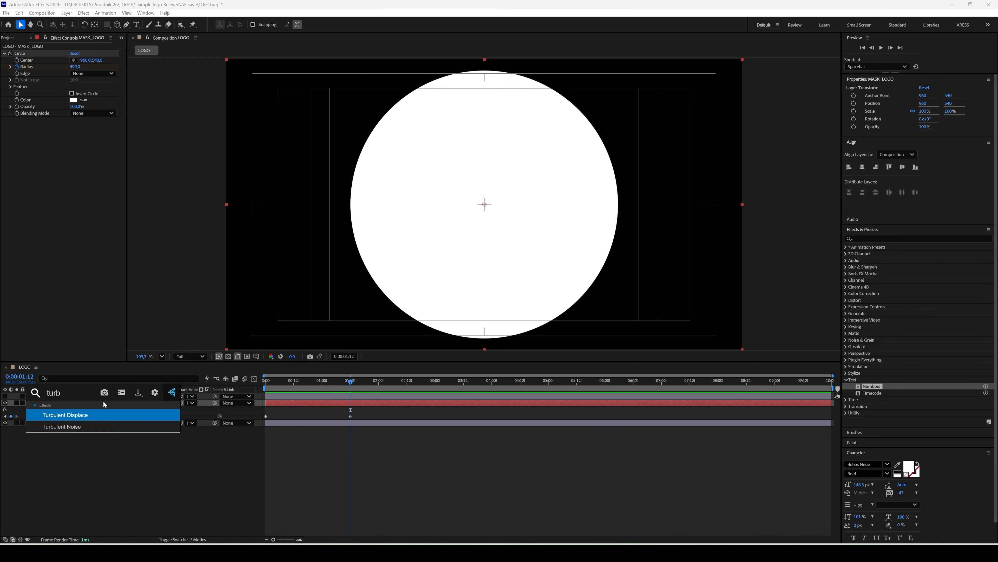
pyautogui.click(105, 414)
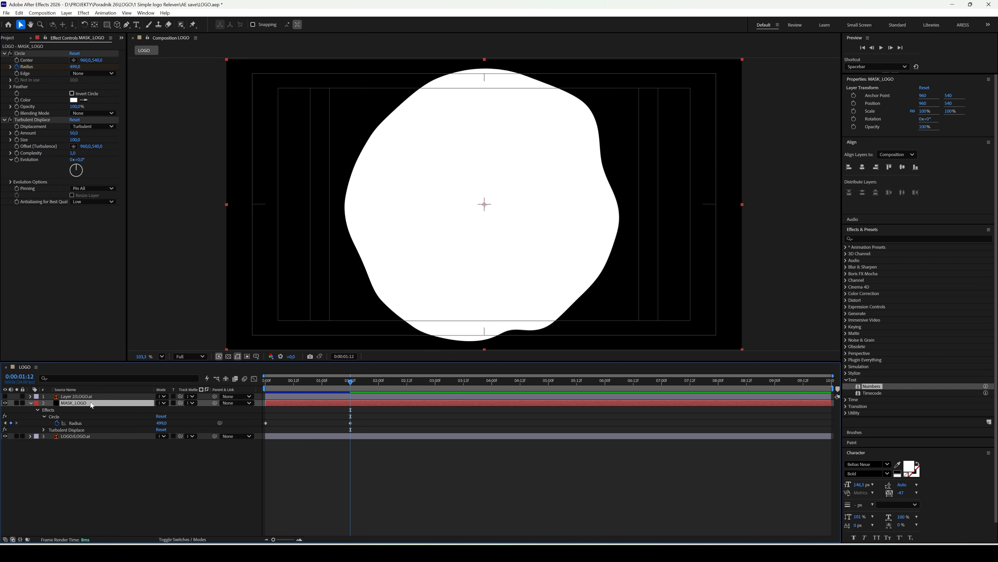
# - Add the Roughen Edges effect to MASK_LOGO and raise its Border to about 100.7
pyautogui.hotkey('ctrl', 'space')
pyautogui.write('roug')
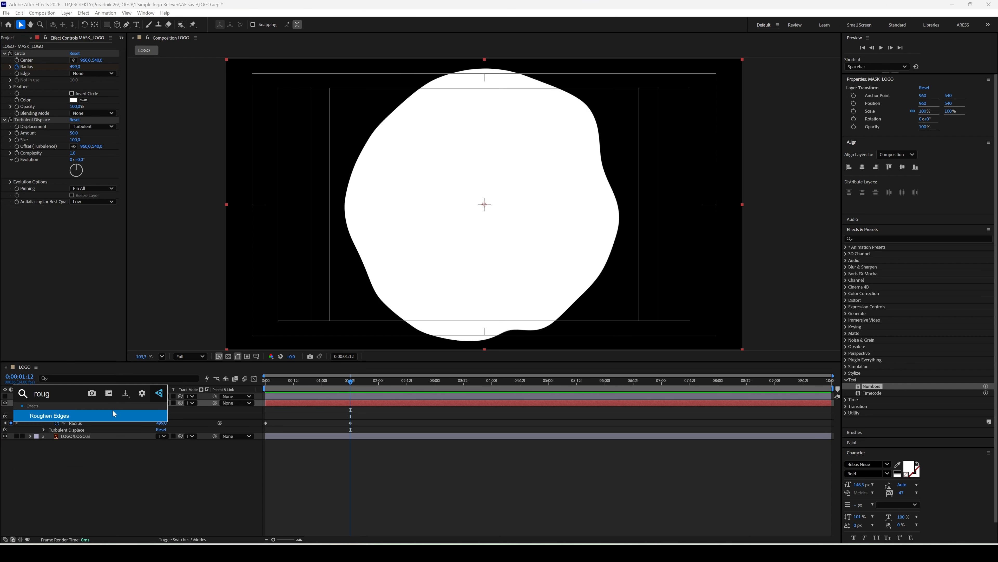
pyautogui.click(113, 410)
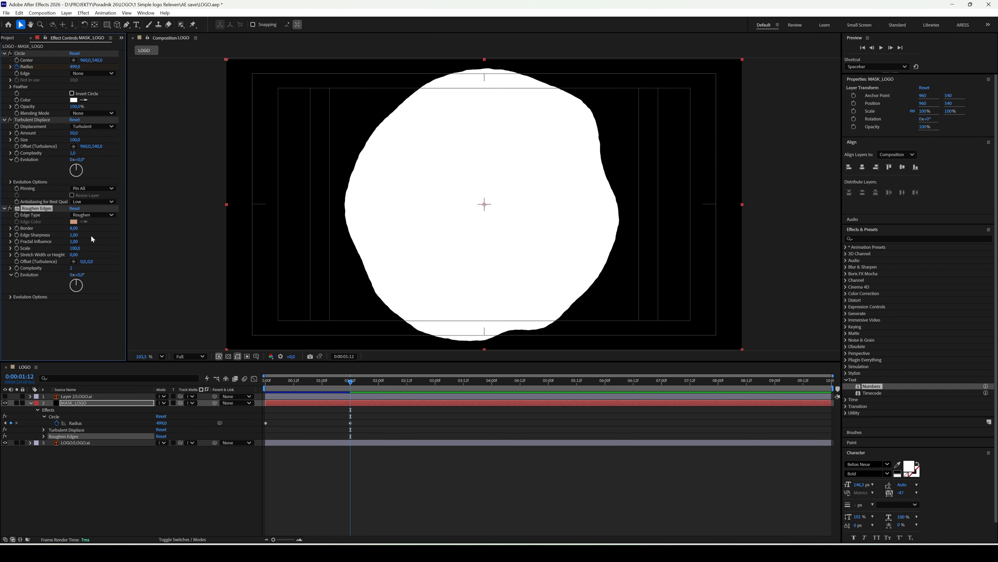
pyautogui.moveTo(74, 228); pyautogui.dragTo(430, 250)
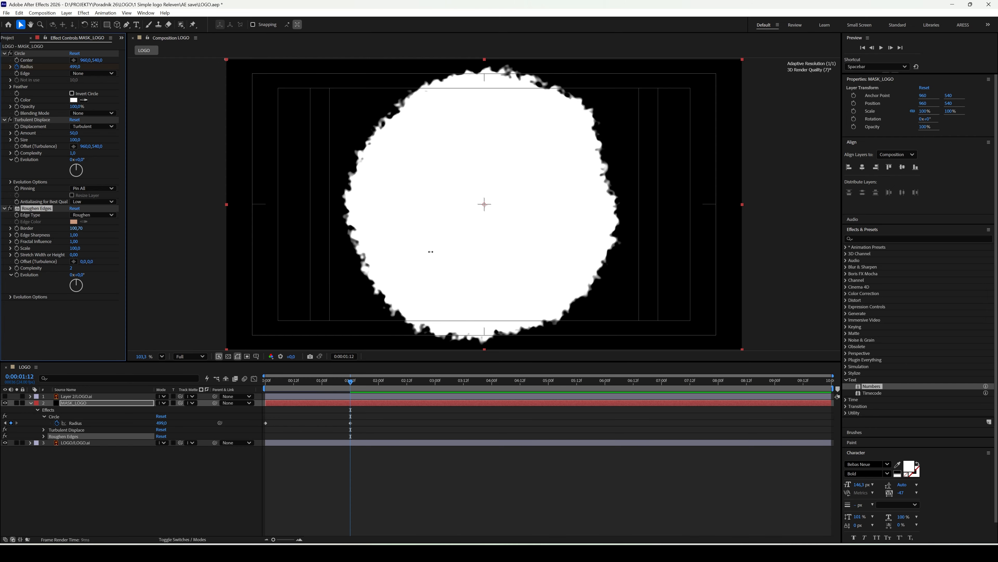
# - Raise the Turbulent Displace Amount to 317 and preview the mask animation from the start
pyautogui.moveTo(75, 134); pyautogui.dragTo(348, 314)
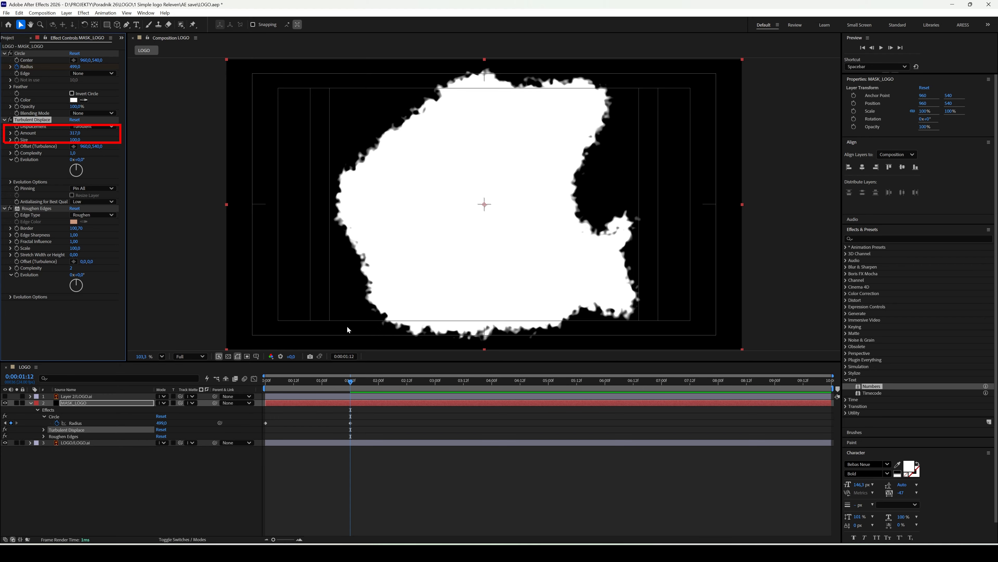
pyautogui.press('Home')
pyautogui.press('space')
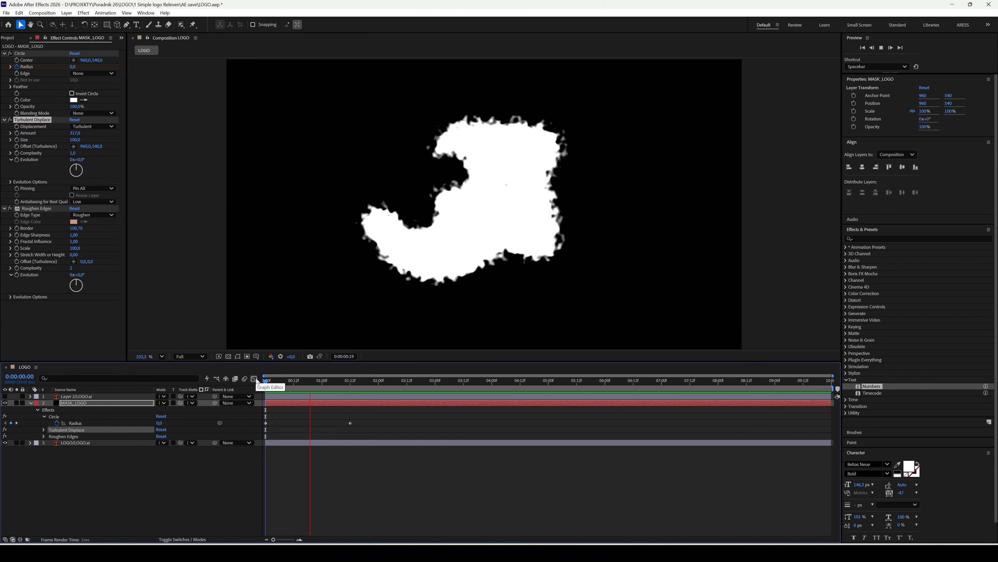
pyautogui.press('space')
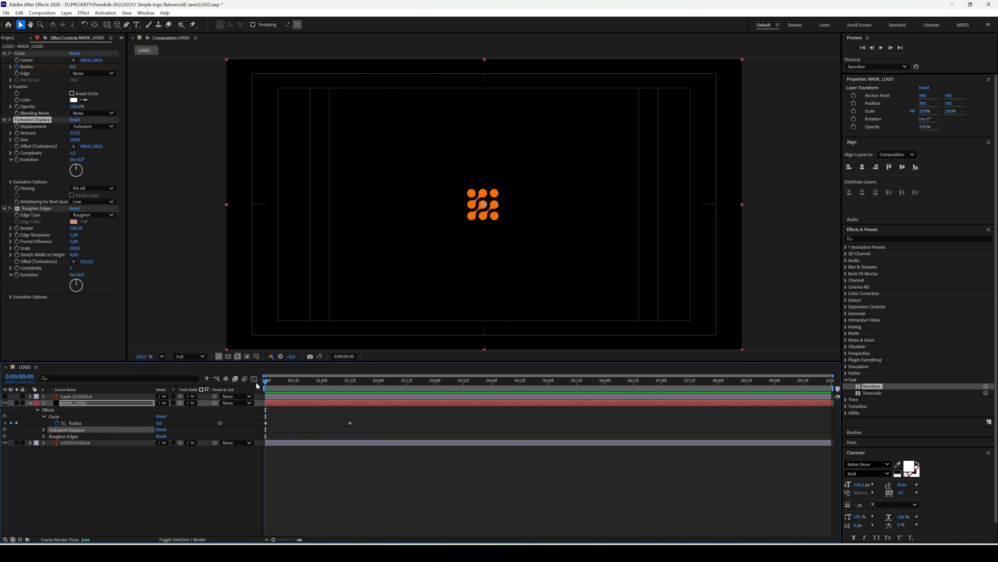
# - Pre-compose the LOGO/LOGO.ai layer as LOGO/LOGO.ai Comp 1, moving all attributes into the new composition
pyautogui.click(114, 442)
pyautogui.rightClick(114, 443)
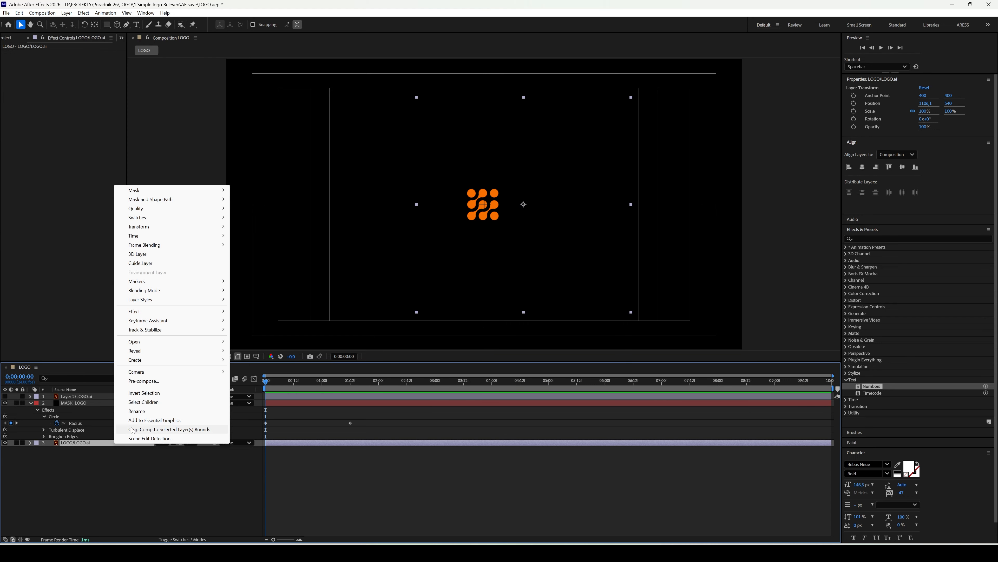
pyautogui.click(157, 381)
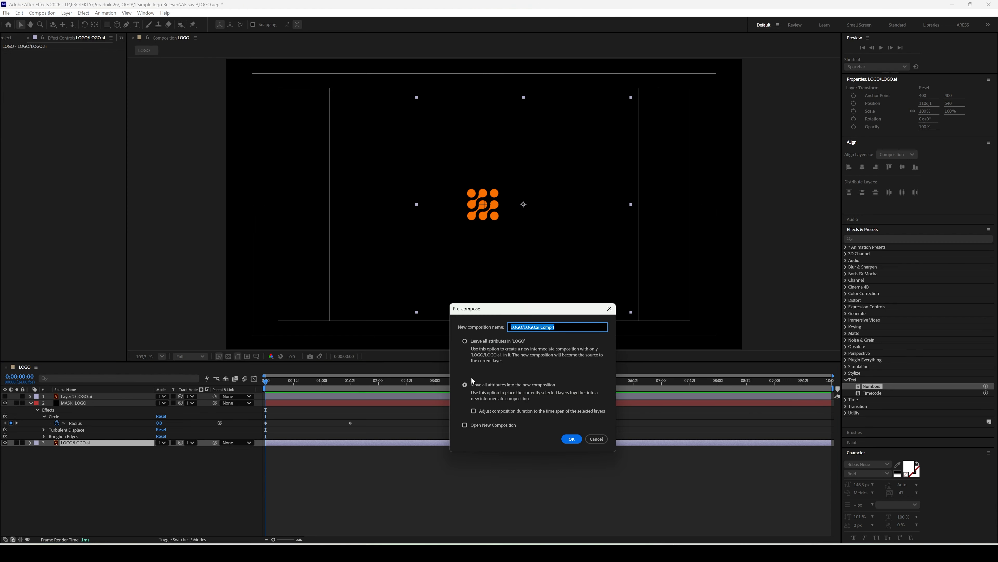
pyautogui.click(572, 440)
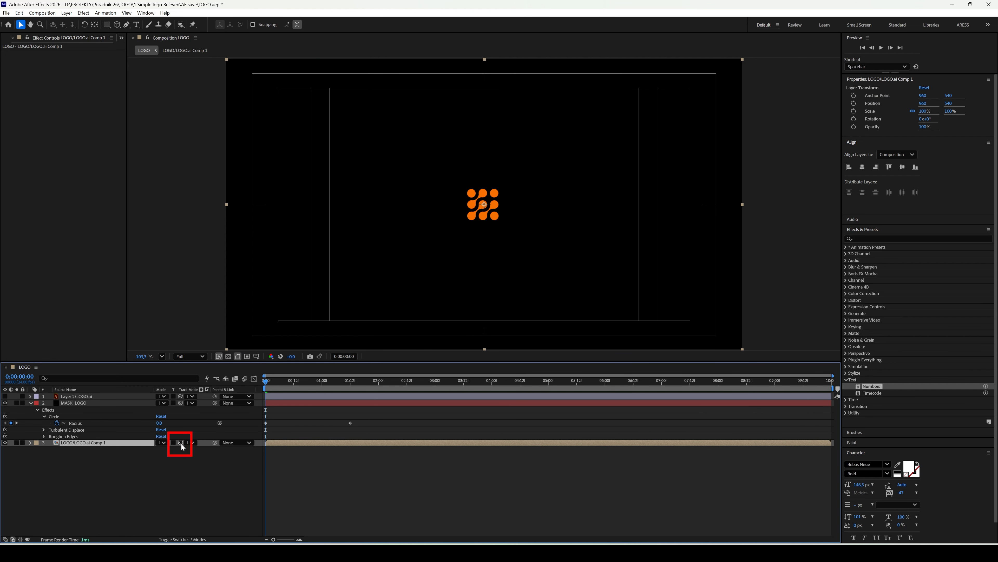
# - Set MASK_LOGO as the track matte of LOGO/LOGO.ai Comp 1 and preview the reveal
pyautogui.moveTo(181, 442); pyautogui.dragTo(127, 408)
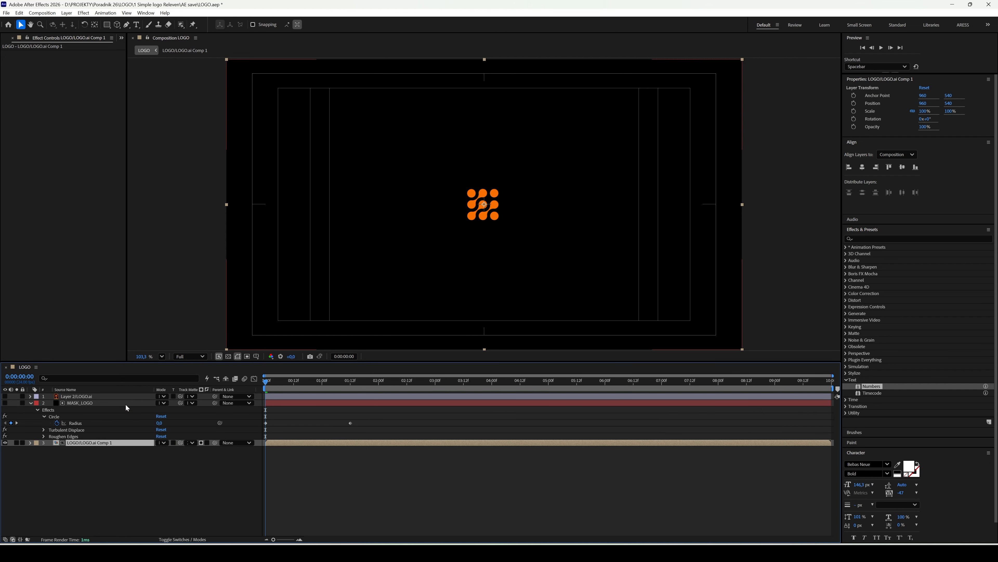
pyautogui.press('space')
pyautogui.press('space')
# - Move the current time to 0:00:01:12 and duplicate the LOGO/LOGO.ai Comp 1 layer
pyautogui.moveTo(288, 384); pyautogui.dragTo(350, 389)
pyautogui.click(97, 402)
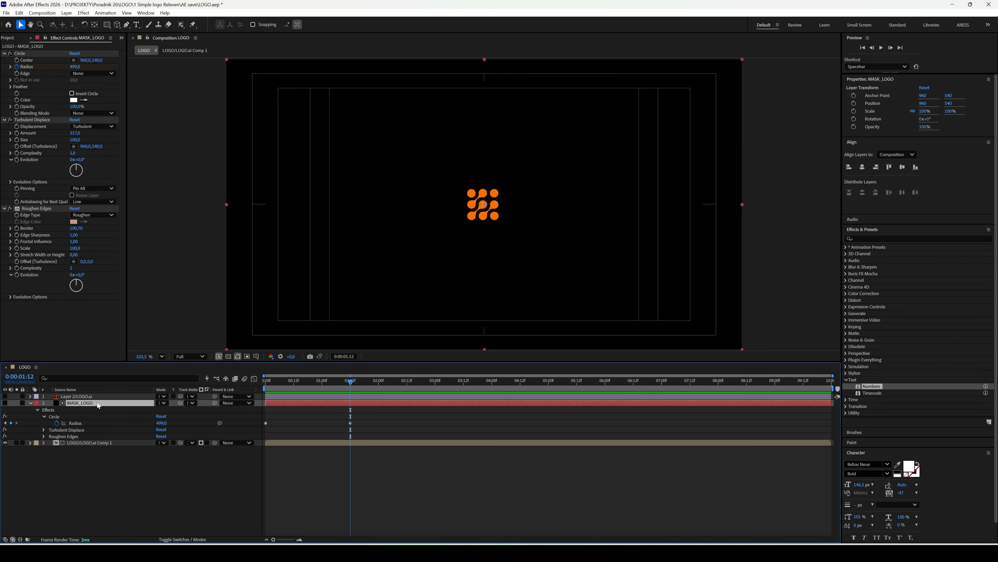
pyautogui.click(87, 444)
pyautogui.hotkey('ctrl', 'd')
# - Apply a Fill effect to the lower LOGO/LOGO.ai Comp 1 layer and set its color to white (ffffff)
pyautogui.hotkey('ctrl', 'space')
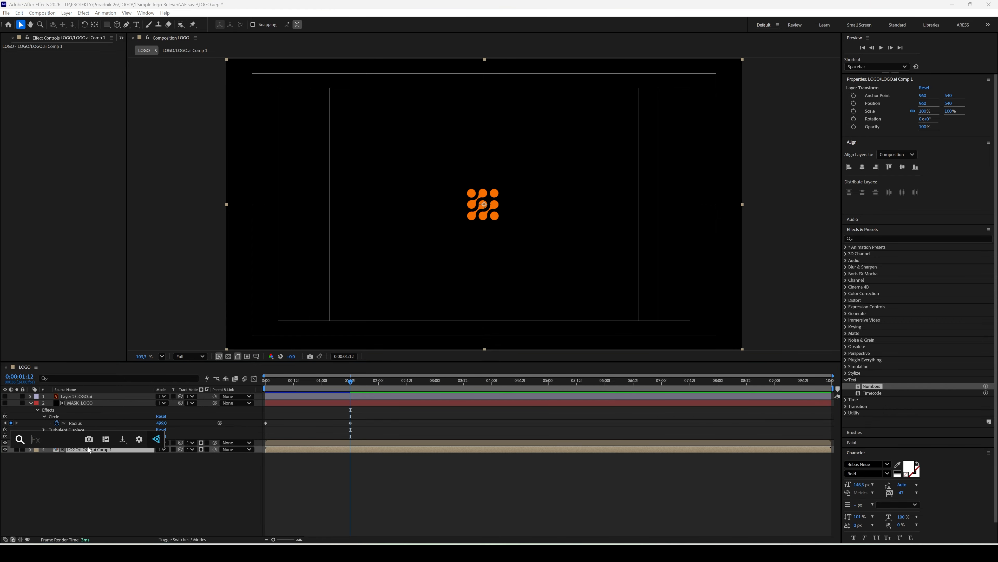
pyautogui.write('fill')
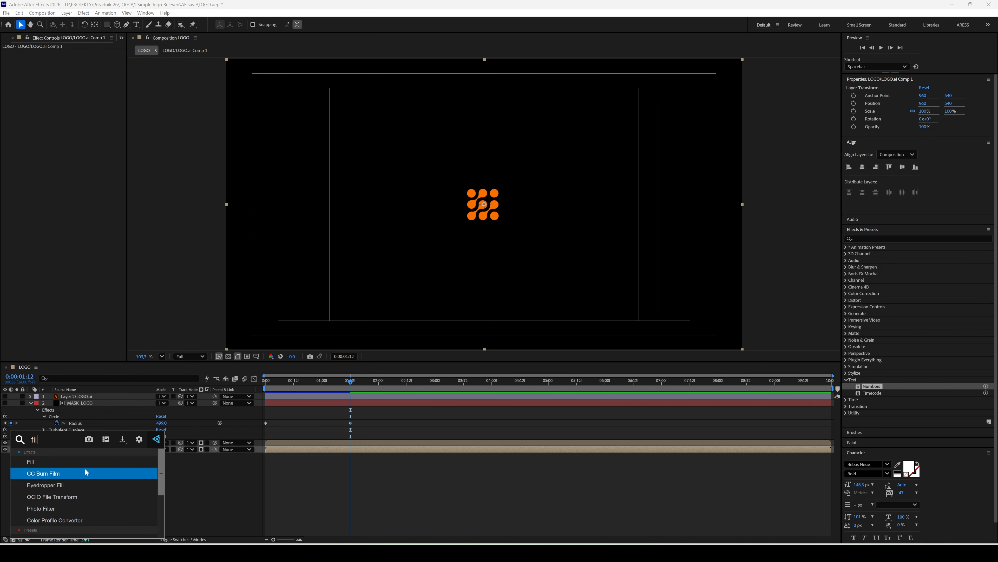
pyautogui.click(83, 464)
pyautogui.click(74, 73)
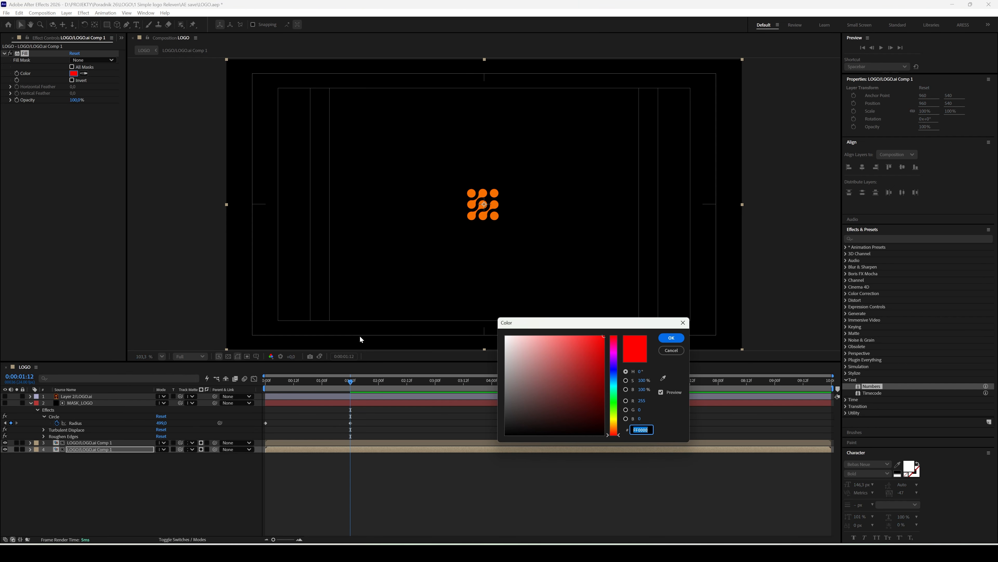
pyautogui.write('ffffff')
pyautogui.click(672, 338)
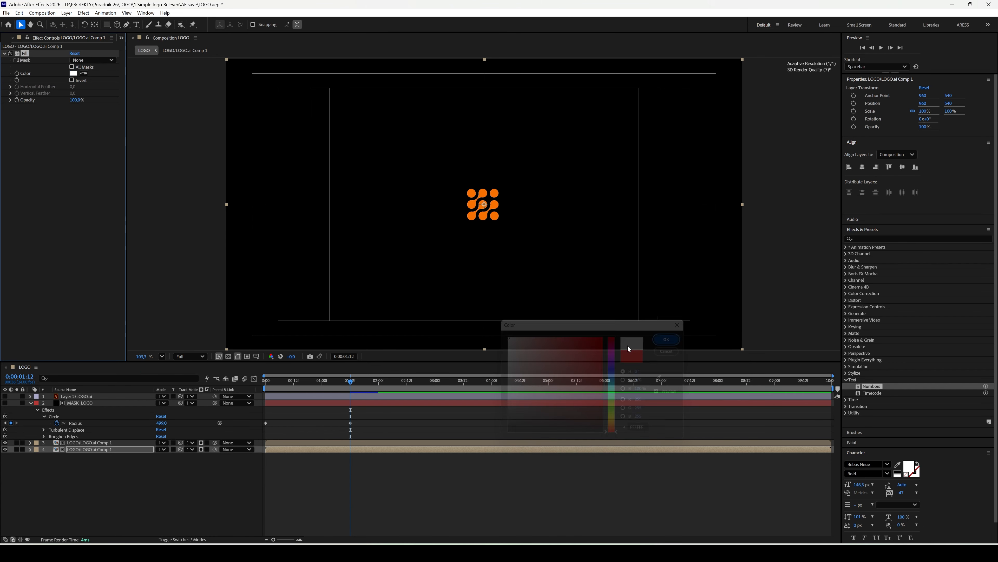
# - Duplicate the MASK_LOGO layer and reveal the copy's Radius keyframes
pyautogui.click(91, 402)
pyautogui.hotkey('ctrl', 'd')
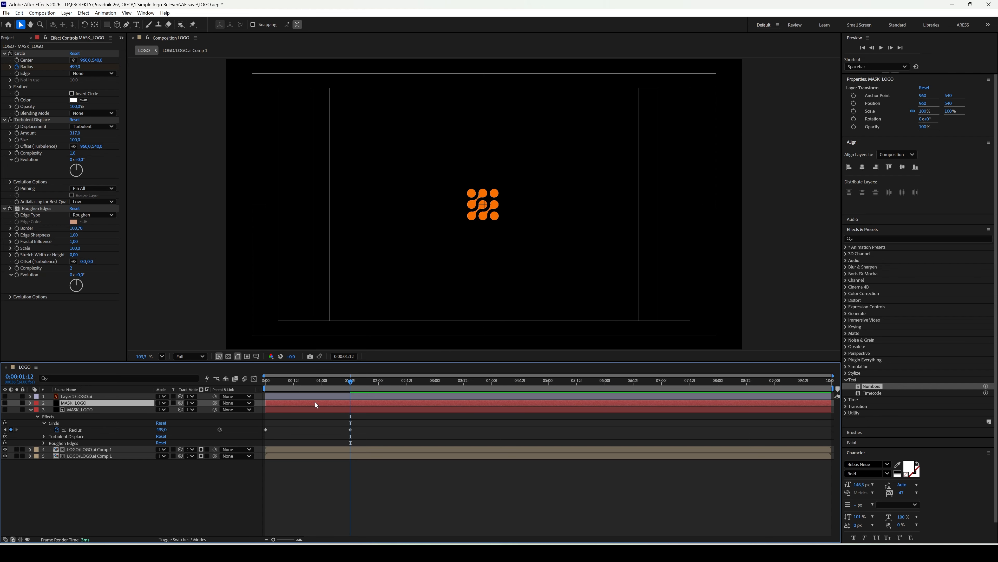
pyautogui.press('u')
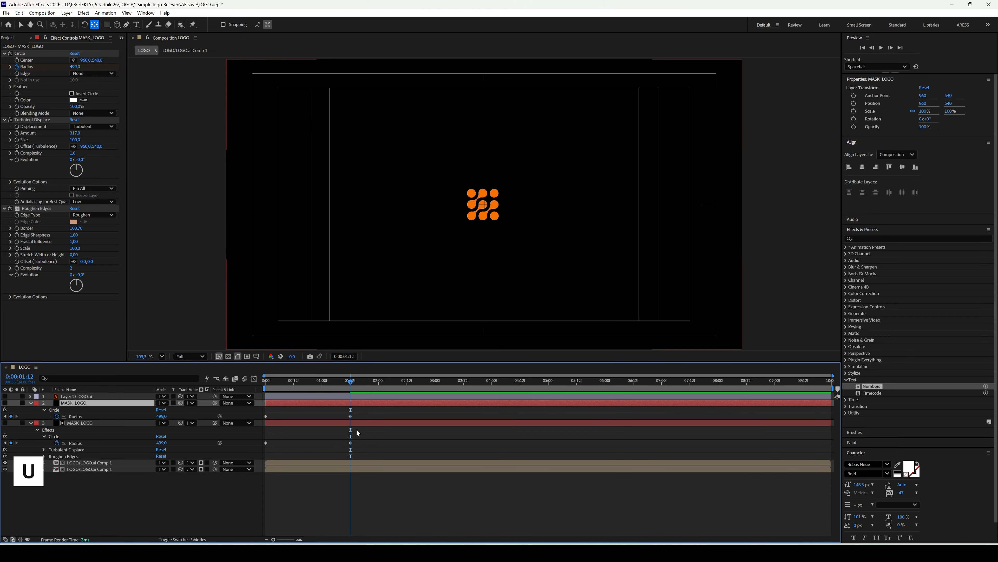
# - Apply Easy Ease to the Radius keyframes of both MASK_LOGO layers and shift the upper mask layer a few frames earlier
pyautogui.moveTo(366, 443); pyautogui.dragTo(264, 409)
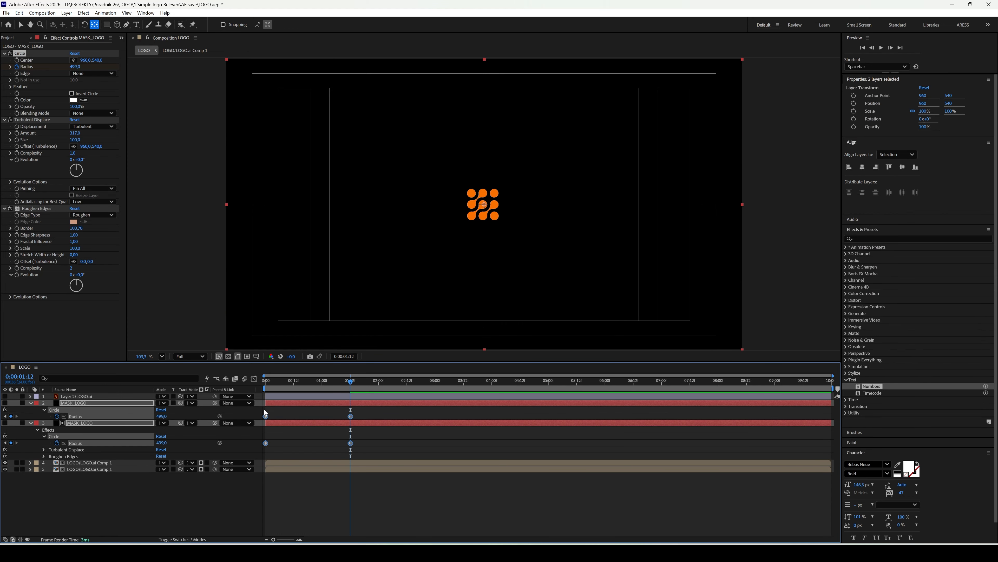
pyautogui.press('F9')
pyautogui.click(297, 411)
pyautogui.moveTo(292, 403); pyautogui.dragTo(286, 404)
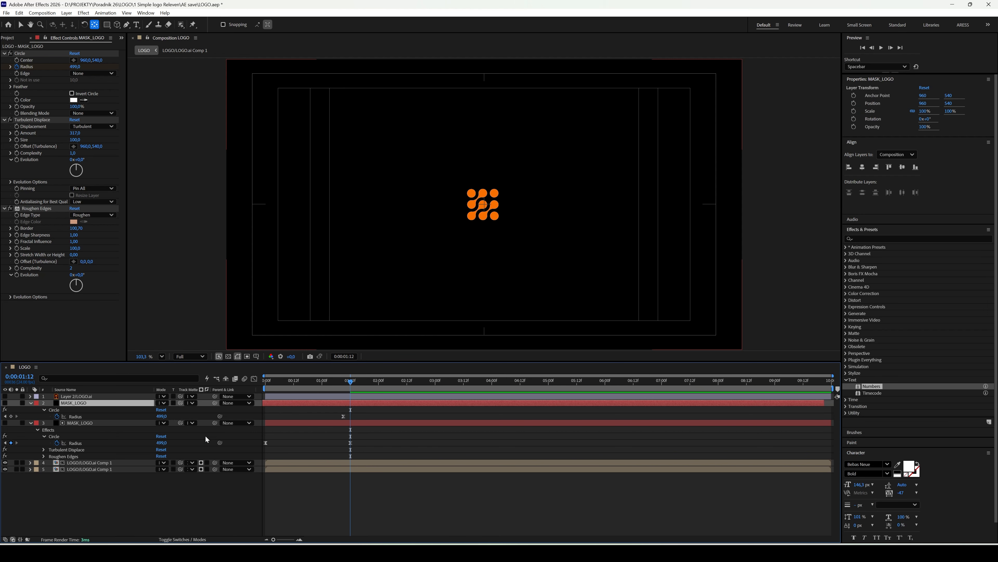
# - Set the upper MASK_LOGO as the track matte of the white-filled logo comp and preview the reveal from the start
pyautogui.click(133, 470)
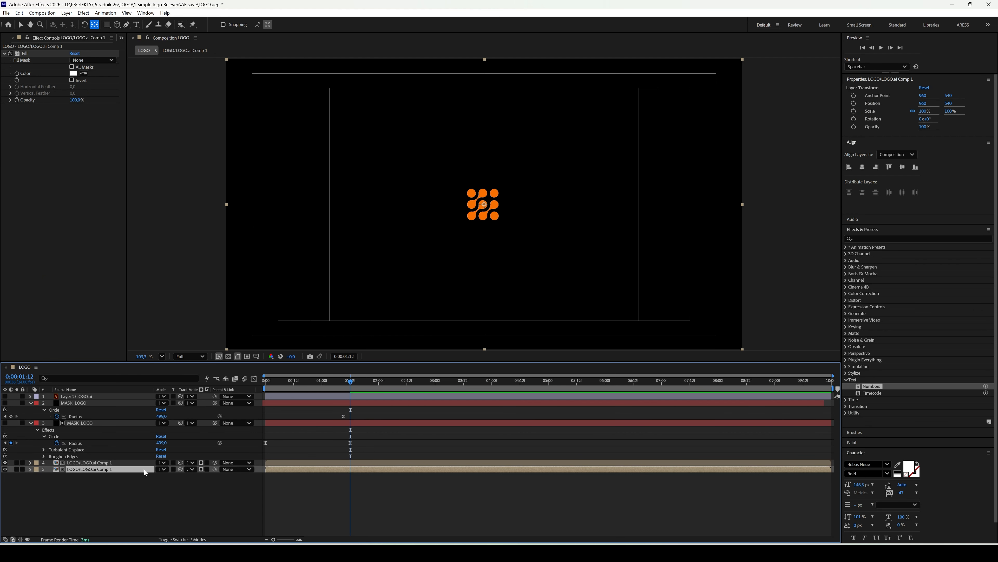
pyautogui.moveTo(180, 470); pyautogui.dragTo(127, 419)
pyautogui.click(262, 384)
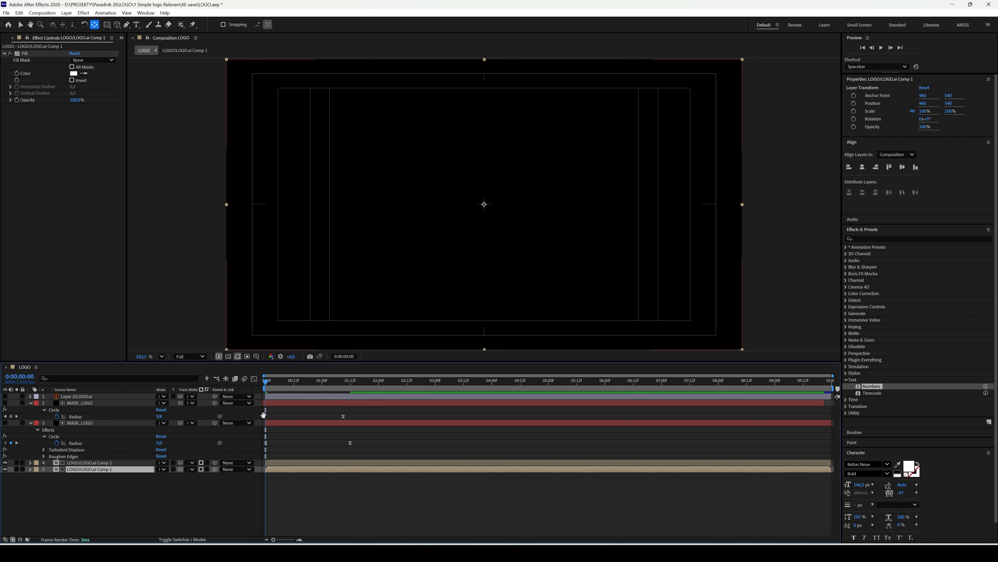
pyautogui.press('space')
pyautogui.press('space')
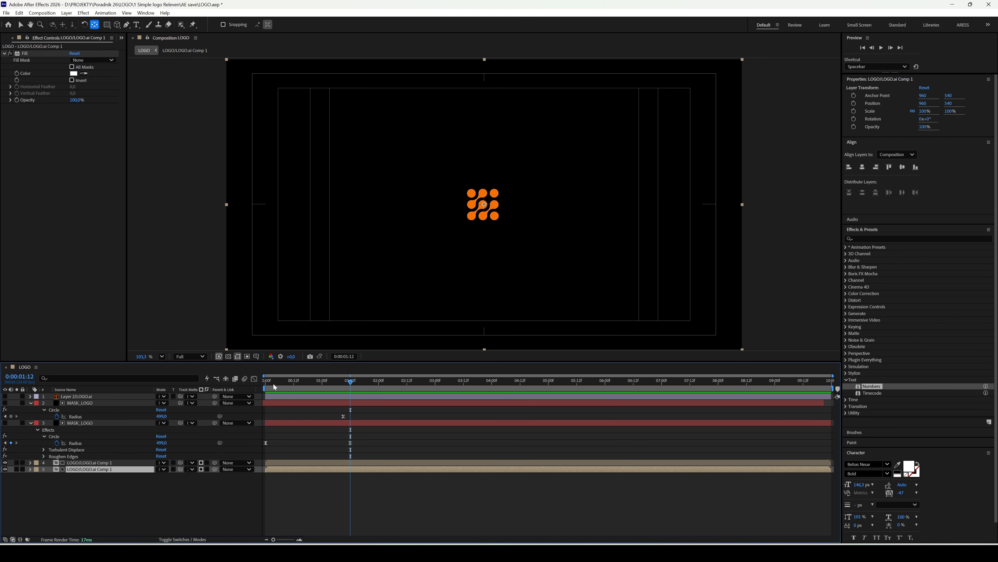
pyautogui.moveTo(268, 383); pyautogui.dragTo(261, 383)
pyautogui.press('space')
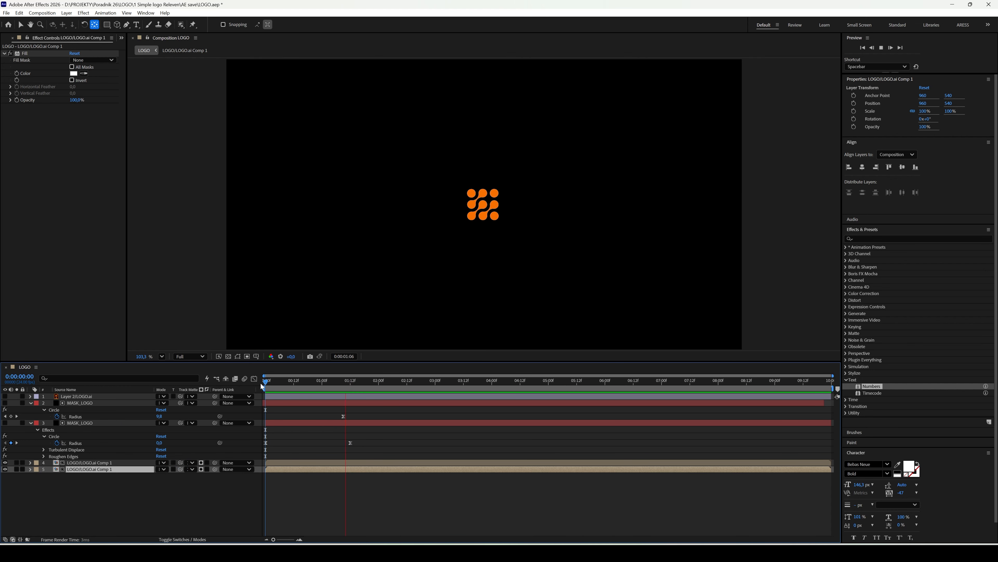
# - Move the current time to 0:00:01:23 and parent the white-filled logo comp to the logo comp above it
pyautogui.click(377, 383)
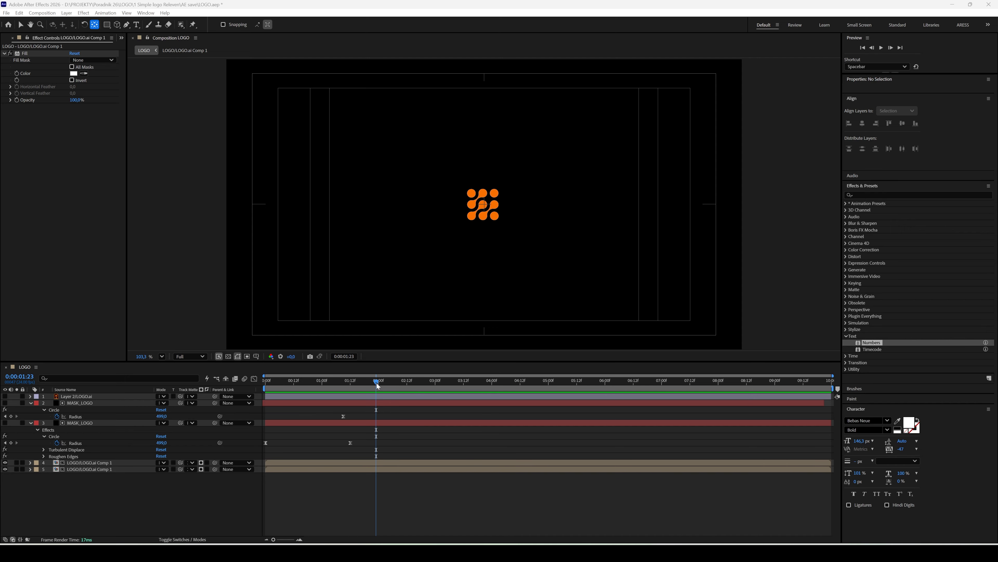
pyautogui.click(123, 469)
pyautogui.moveTo(214, 470); pyautogui.dragTo(138, 466)
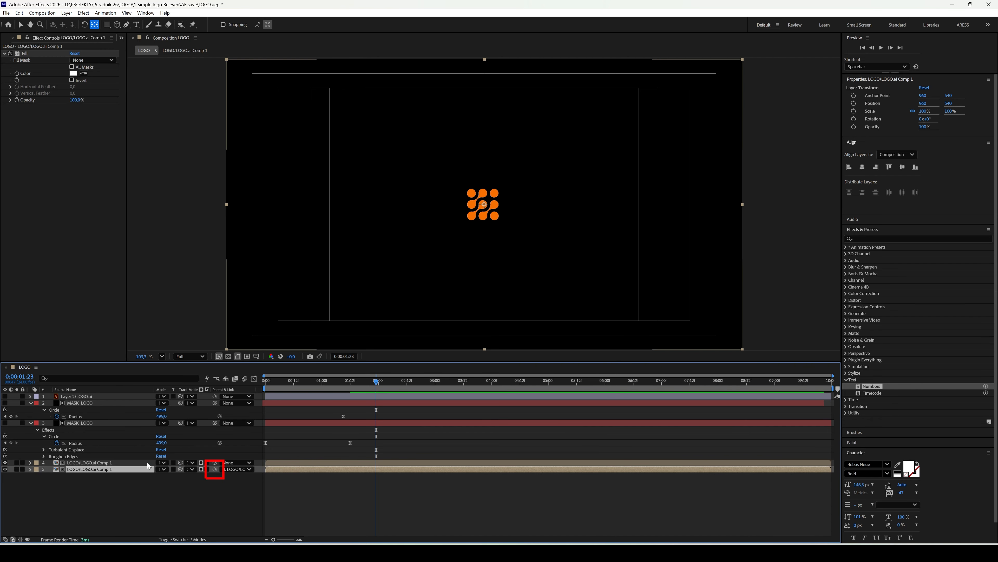
# - Animate the upper logo comp's Scale from 50% at 0:00:00:00 to 100% at 0:00:01:12
pyautogui.click(278, 462)
pyautogui.press('s')
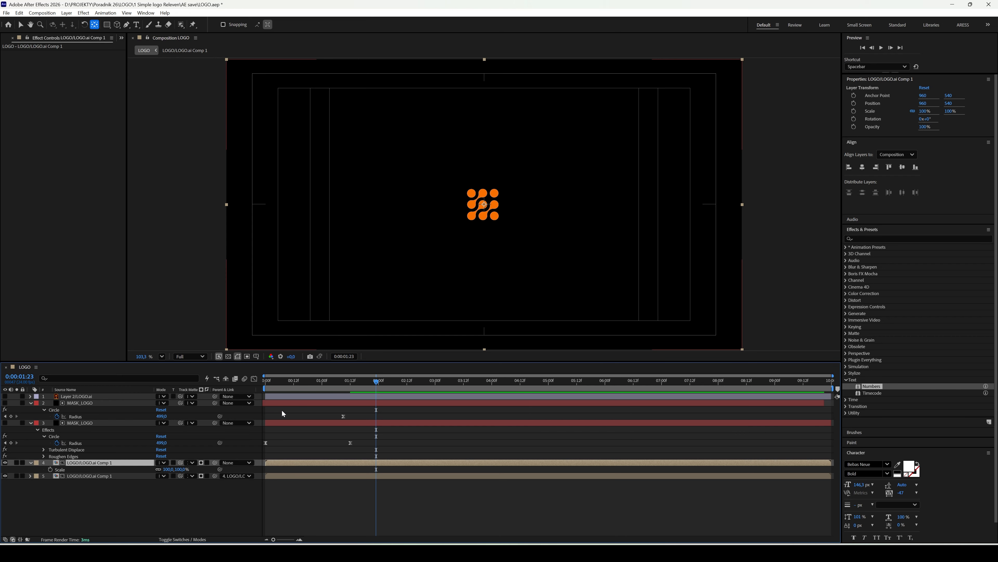
pyautogui.click(263, 382)
pyautogui.click(50, 469)
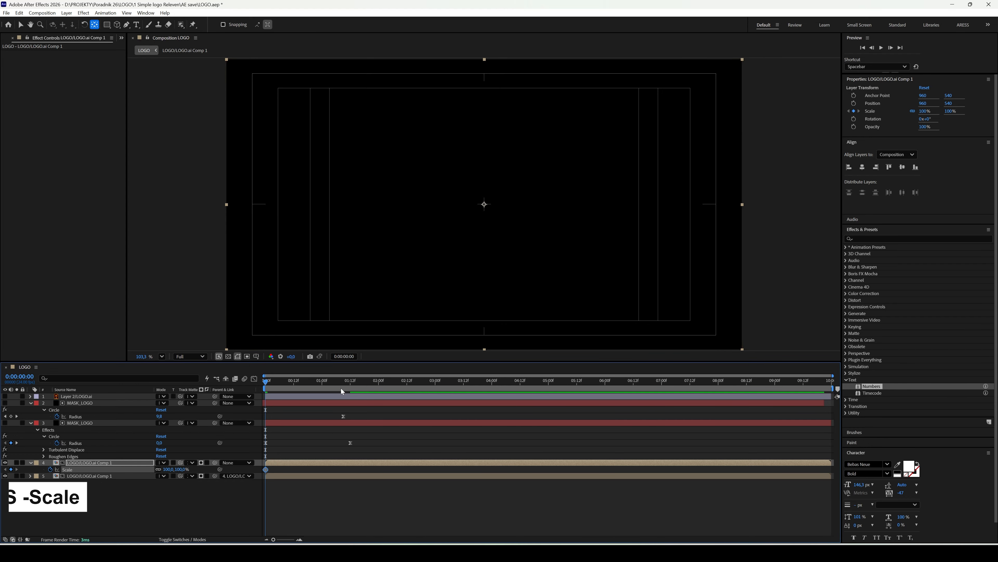
pyautogui.moveTo(341, 388); pyautogui.dragTo(351, 388)
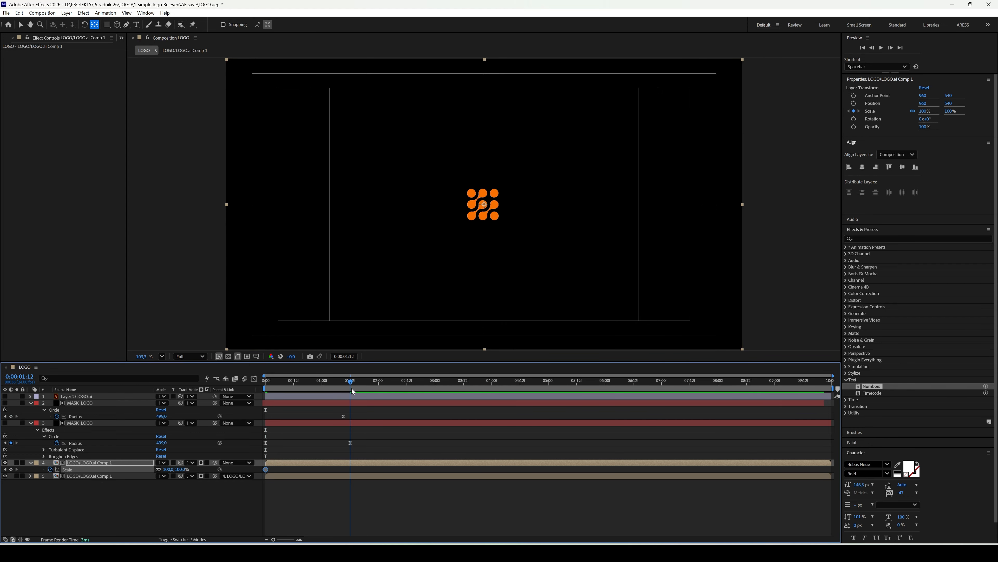
pyautogui.click(11, 469)
pyautogui.click(5, 470)
pyautogui.click(180, 470)
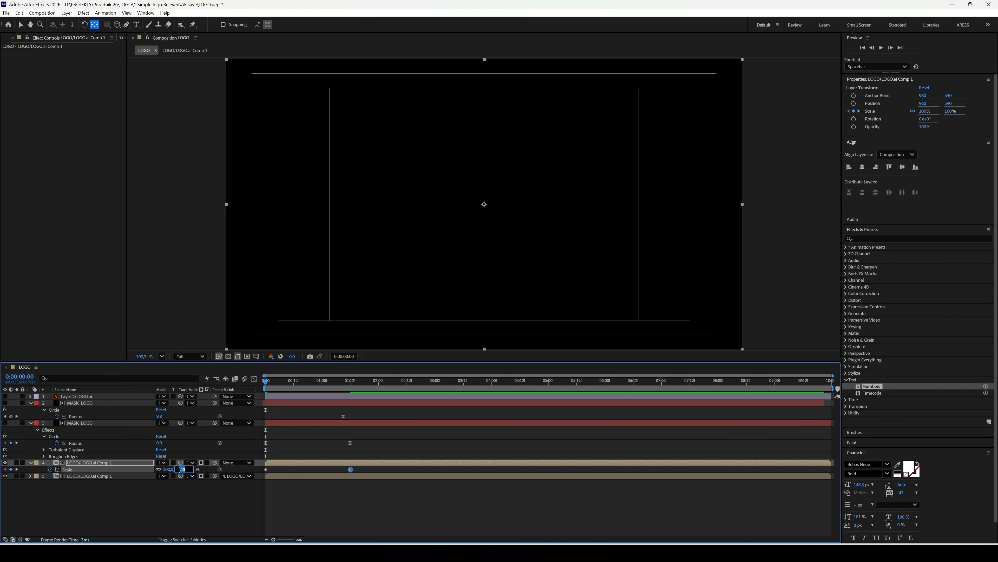
pyautogui.press('Return')
# - Apply Easy Ease to the logo comp's Scale keyframes and reshape their speed curve, previewing the result
pyautogui.moveTo(361, 467); pyautogui.dragTo(260, 470)
pyautogui.press('F9')
pyautogui.click(254, 378)
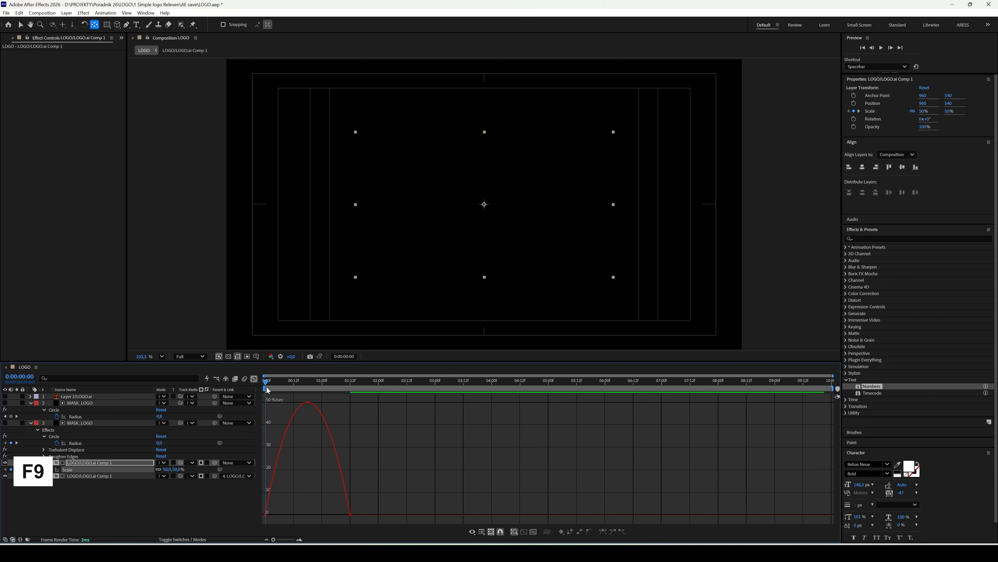
pyautogui.click(266, 515)
pyautogui.moveTo(279, 515); pyautogui.dragTo(311, 514)
pyautogui.click(254, 378)
pyautogui.press('space')
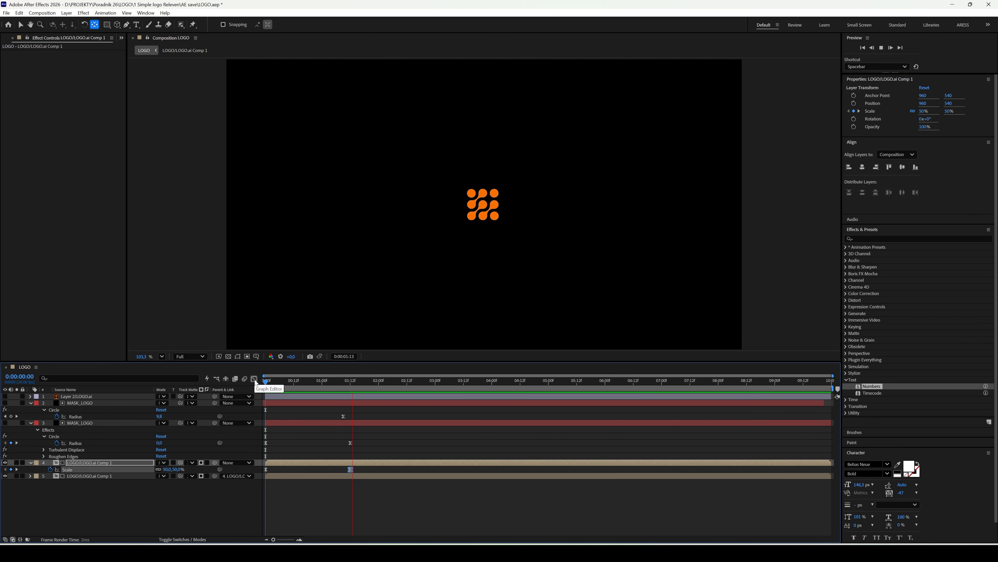
pyautogui.press('space')
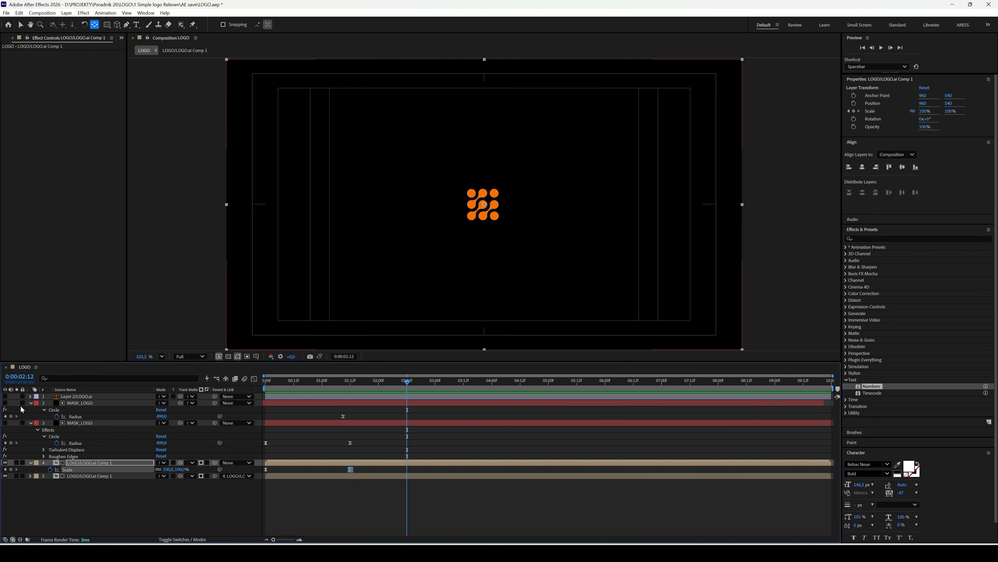
# - Show the Layer 2/LOGO.ai text layer and animate the logo comp's X position from 960 at 0:00:01:12 to 824 at 0:00:02:12
pyautogui.click(31, 403)
pyautogui.click(7, 396)
pyautogui.moveTo(327, 385); pyautogui.dragTo(347, 383)
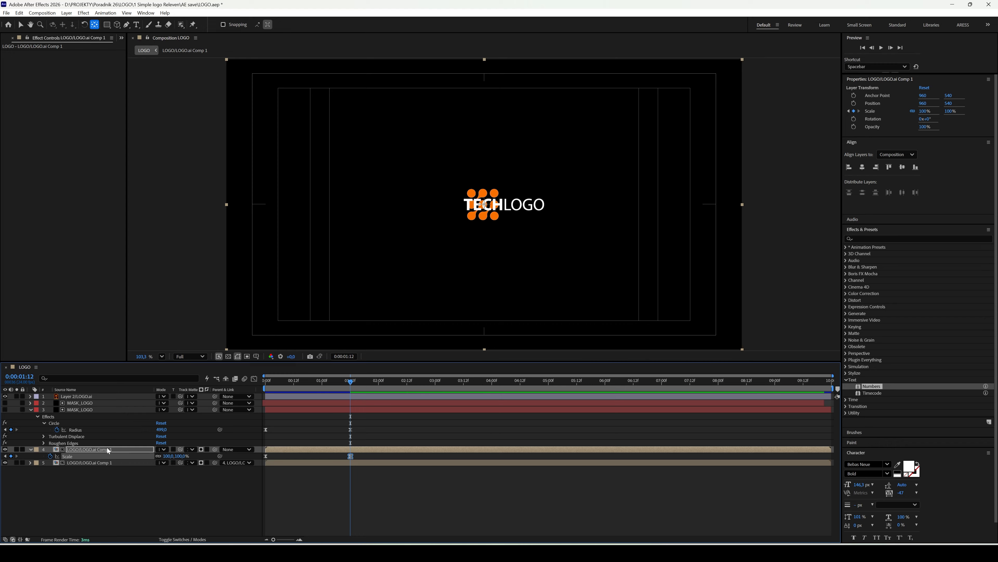
pyautogui.press('p')
pyautogui.click(50, 456)
pyautogui.click(406, 381)
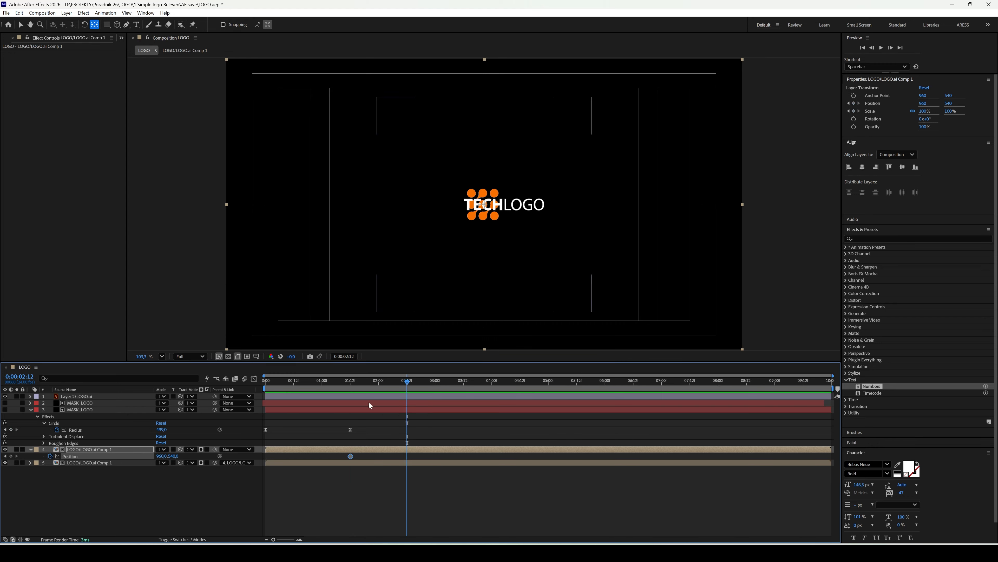
pyautogui.moveTo(162, 455); pyautogui.dragTo(110, 455)
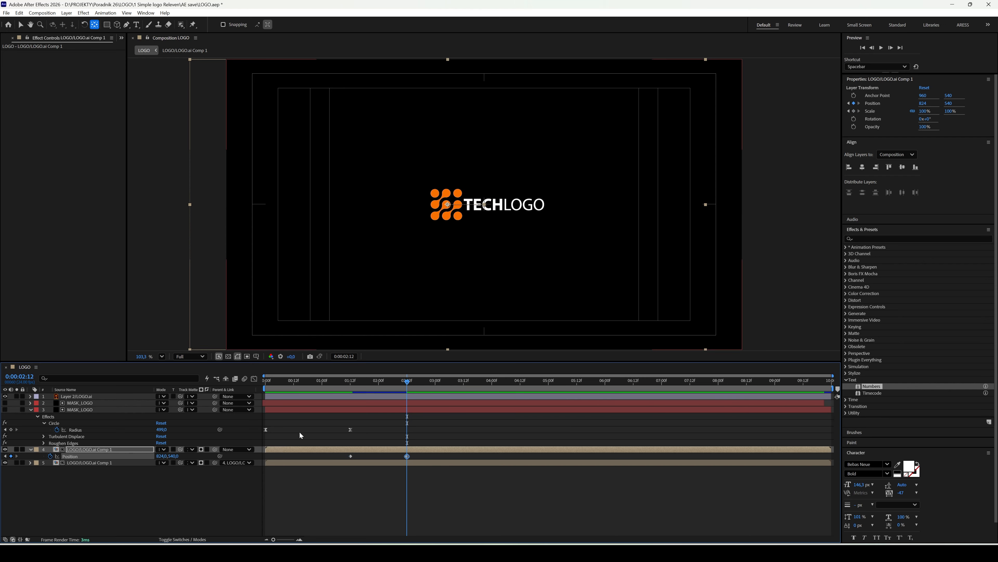
# - Trim the end of the white-filled logo comp to 0:00:01:12
pyautogui.click(355, 384)
pyautogui.click(351, 464)
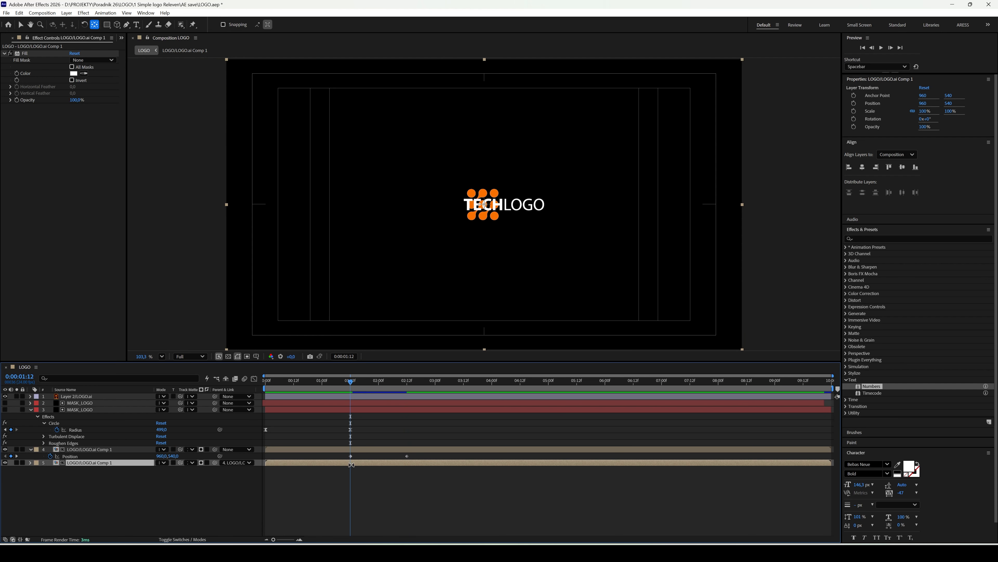
pyautogui.hotkey('alt', ']')
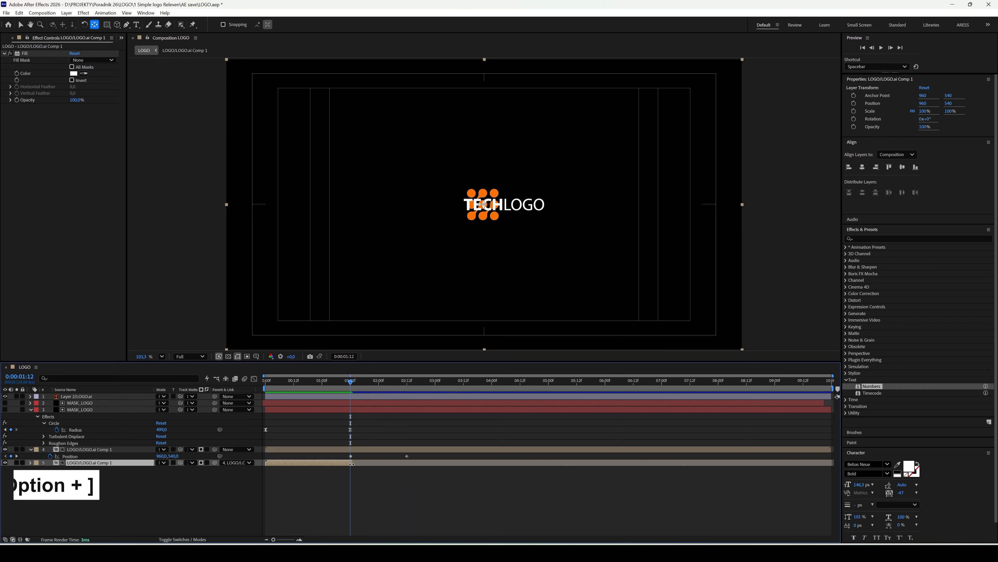
# - Apply Easy Ease to the logo comp's Position keyframes and reshape their speed curve, previewing from the start
pyautogui.moveTo(409, 462); pyautogui.dragTo(351, 459)
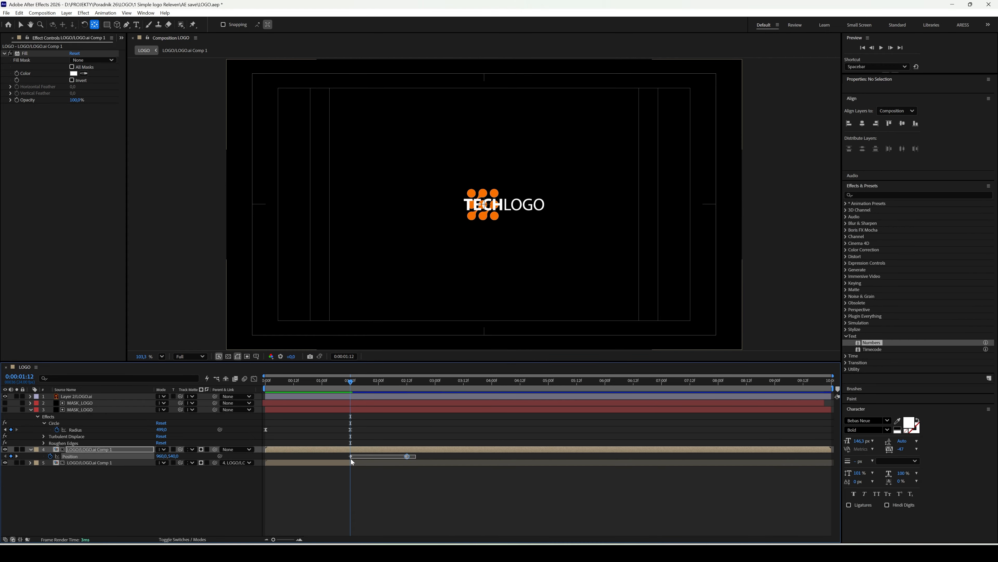
pyautogui.press('F9')
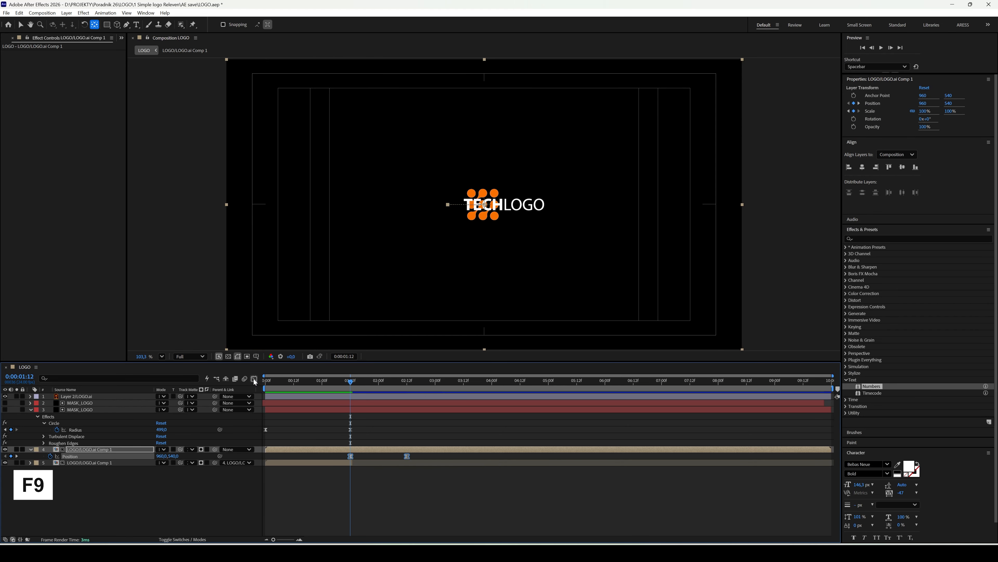
pyautogui.click(254, 378)
pyautogui.click(351, 514)
pyautogui.moveTo(360, 515); pyautogui.dragTo(383, 516)
pyautogui.click(254, 379)
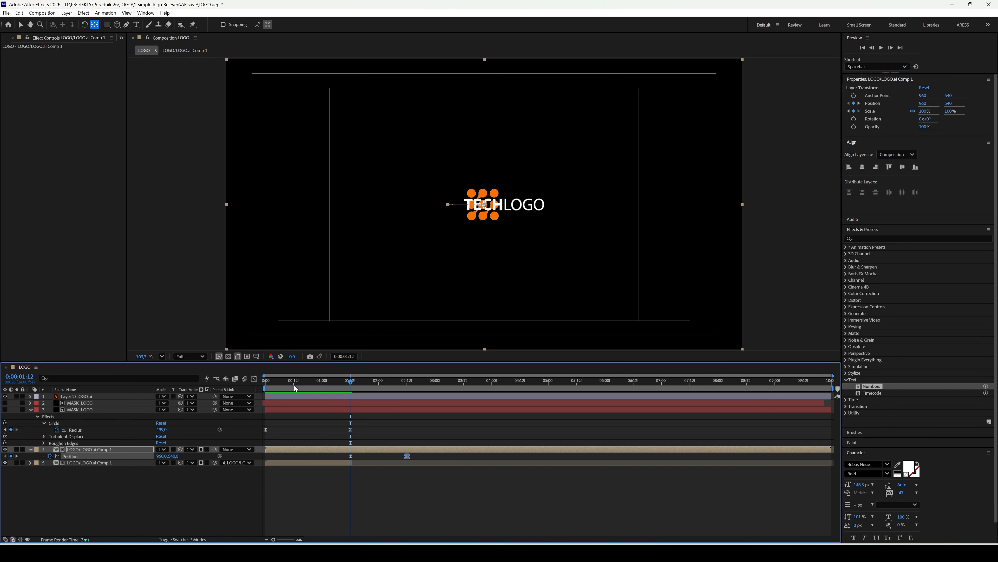
pyautogui.press('Home')
pyautogui.press('space')
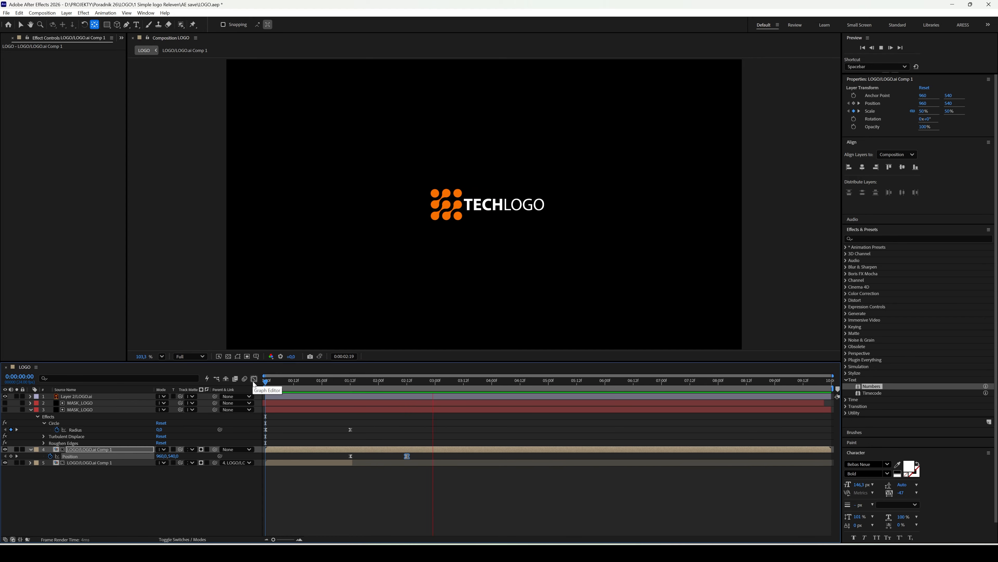
pyautogui.press('space')
# - Set the logo comp's X position at 0:00:02:12 to 808 to widen its gap to the text
pyautogui.click(407, 386)
pyautogui.moveTo(160, 456); pyautogui.dragTo(154, 456)
pyautogui.click(242, 481)
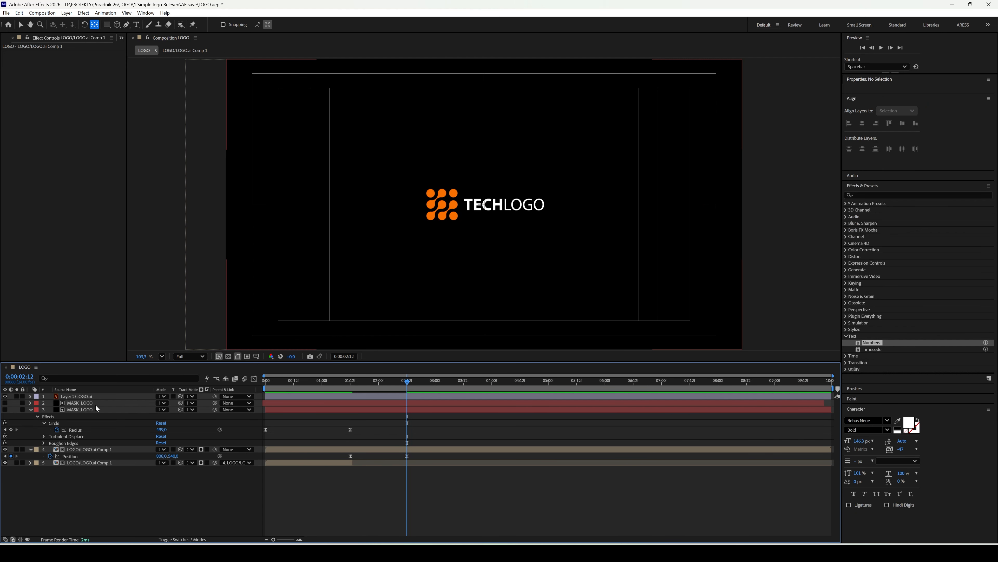
# - Create a full-frame red (FF0000) solid named Mask_text
pyautogui.rightClick(187, 421)
pyautogui.moveTo(236, 426)
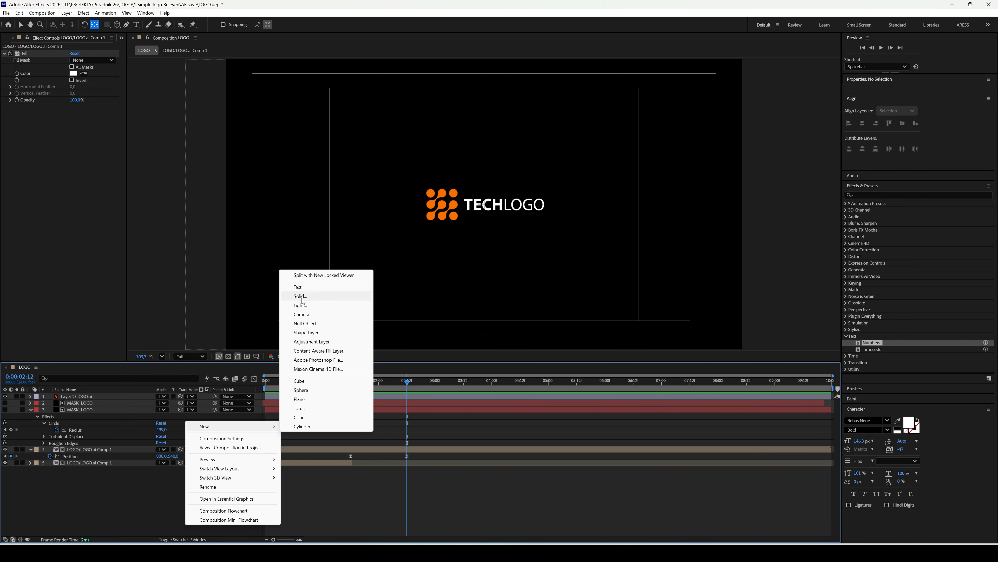
pyautogui.click(301, 296)
pyautogui.click(221, 333)
pyautogui.write('FF0000')
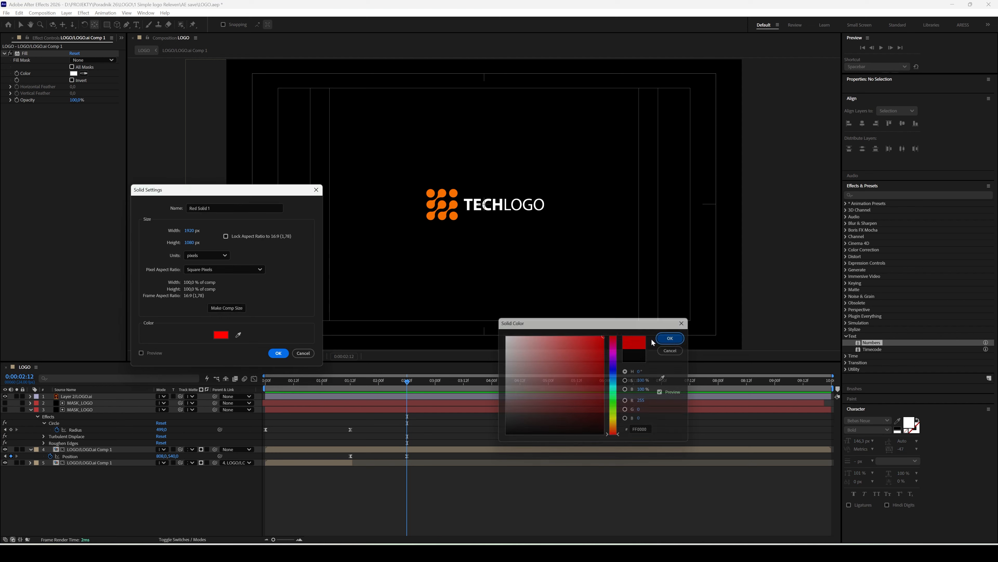
pyautogui.click(671, 338)
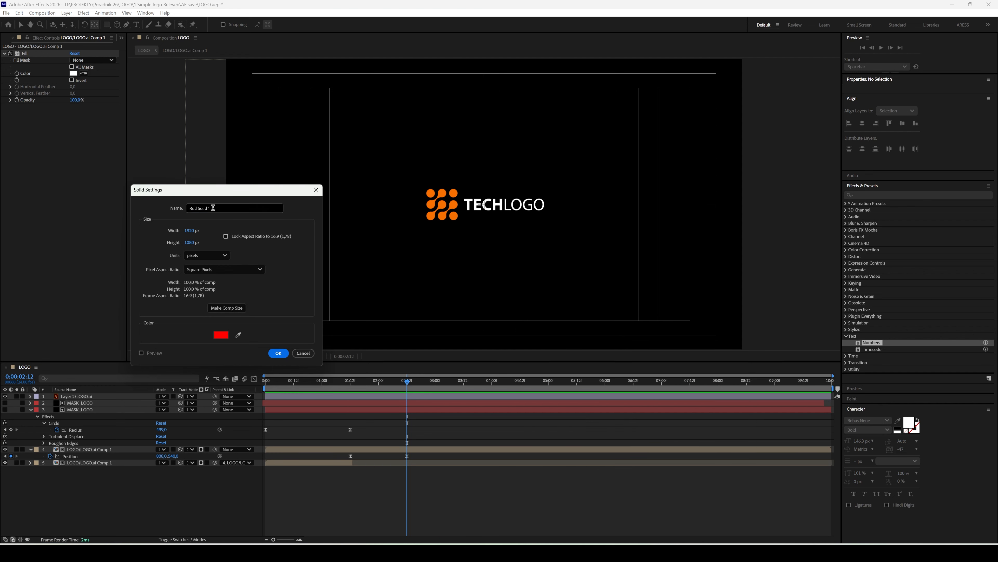
pyautogui.write('Mask_text')
pyautogui.press('Return')
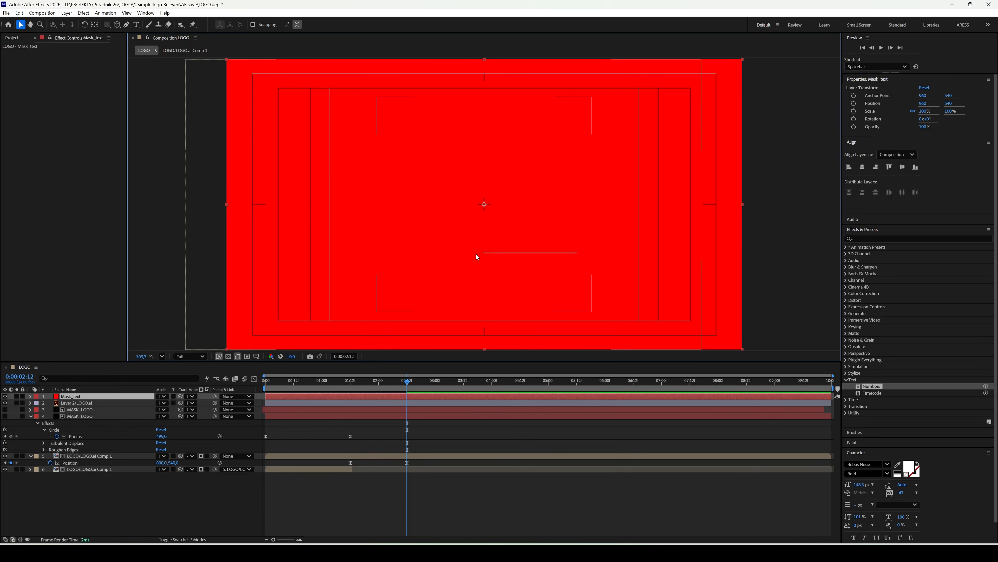
# - Move the Mask_text solid left until its right edge sits just before the text, parent it to the logo comp, and preview
pyautogui.moveTo(630, 262); pyautogui.dragTo(356, 267)
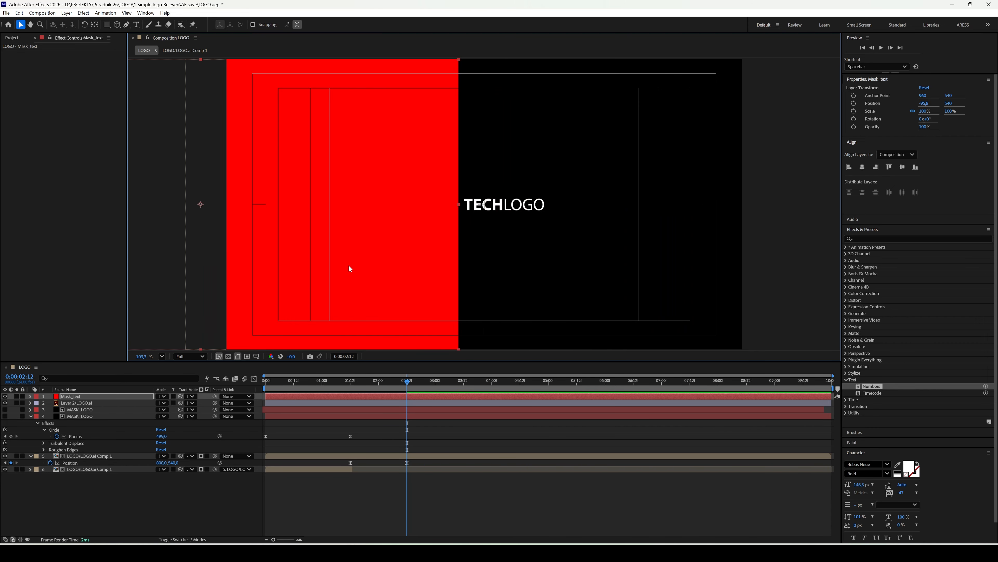
pyautogui.click(123, 396)
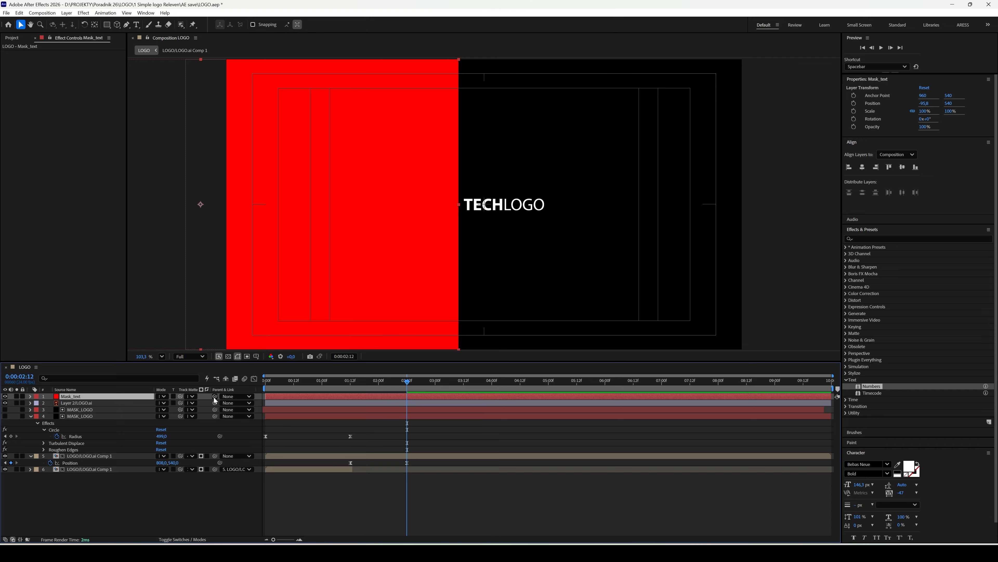
pyautogui.moveTo(215, 396); pyautogui.dragTo(120, 454)
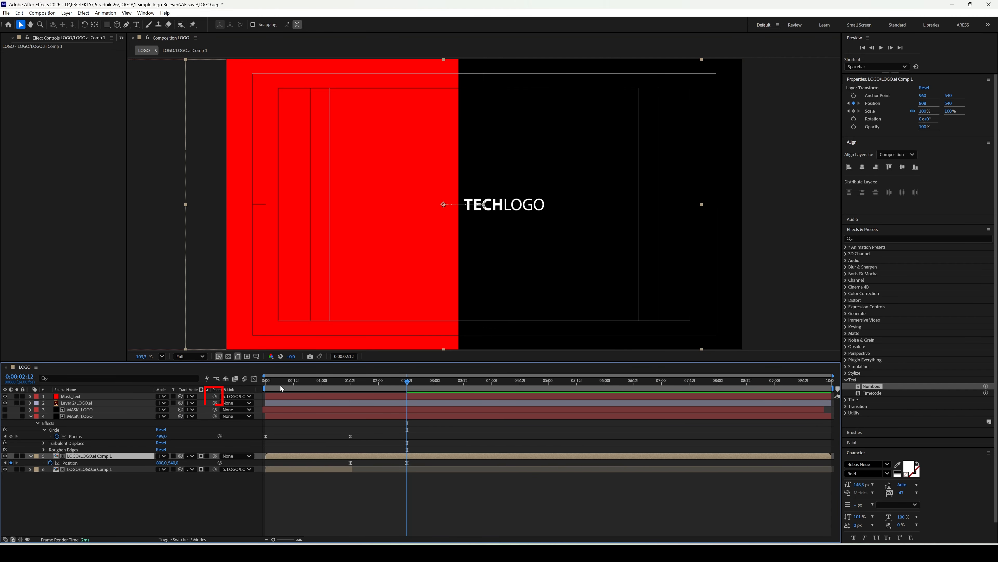
pyautogui.press('Home')
pyautogui.press('space')
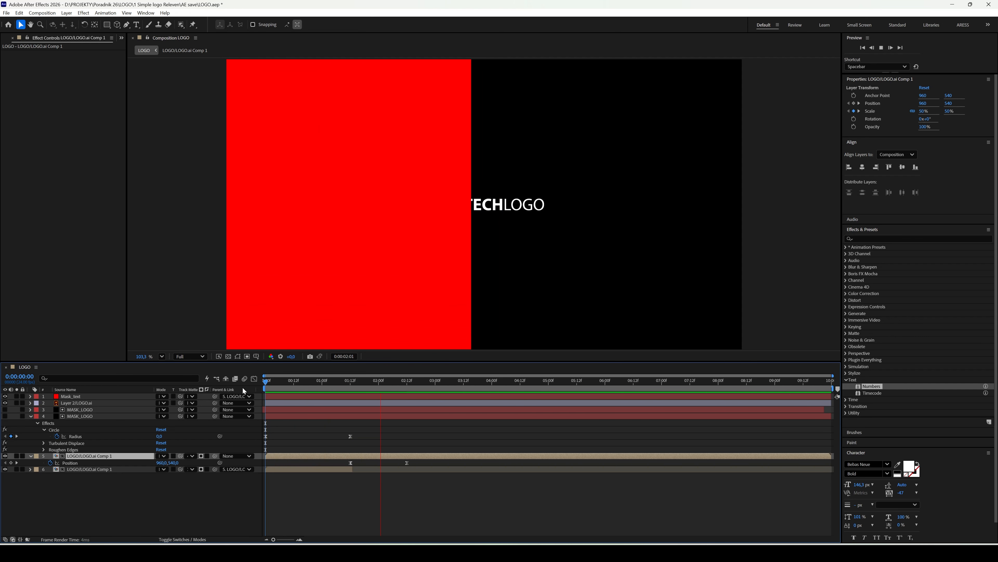
pyautogui.press('space')
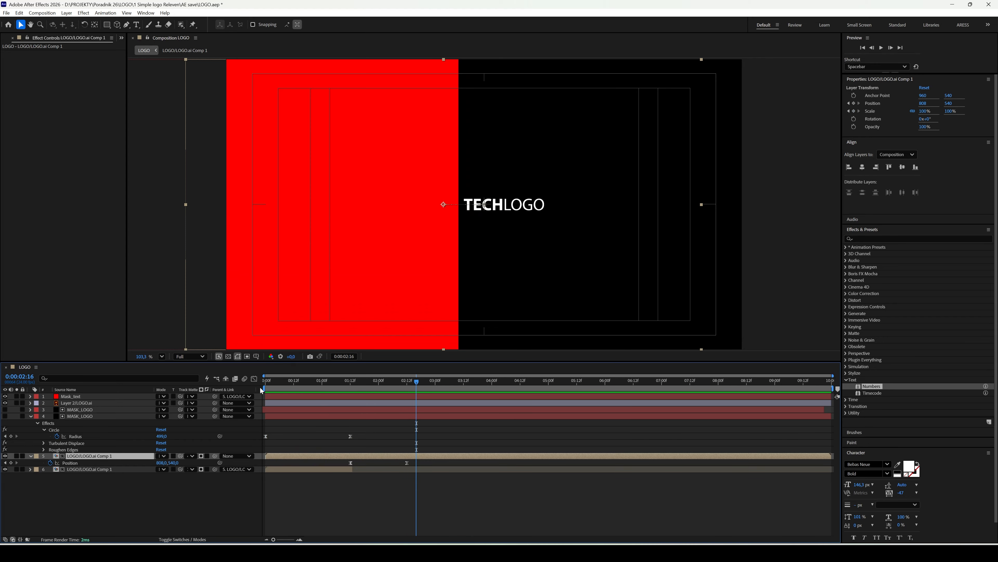
# - Hide the Mask_text solid and set it as the track matte of the Layer 2/LOGO.ai text layer, previewing the result
pyautogui.click(5, 397)
pyautogui.click(78, 403)
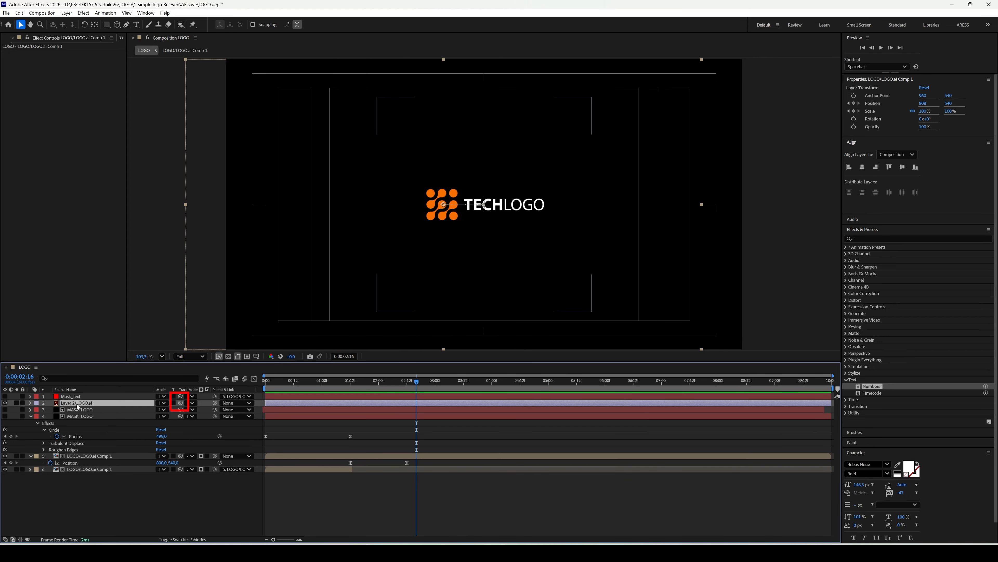
pyautogui.moveTo(181, 403); pyautogui.dragTo(125, 397)
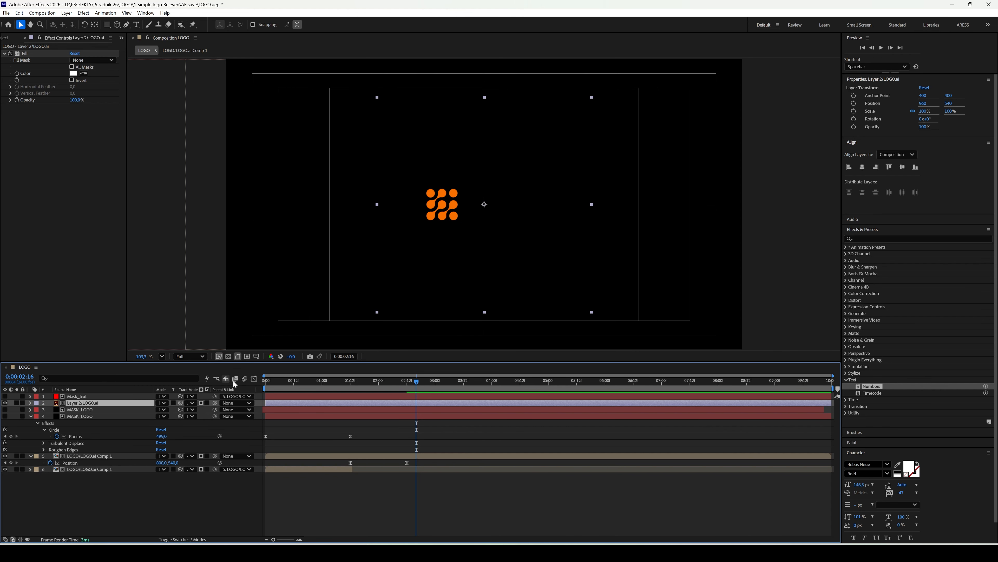
pyautogui.moveTo(287, 383); pyautogui.dragTo(255, 383)
pyautogui.press('space')
pyautogui.press('space')
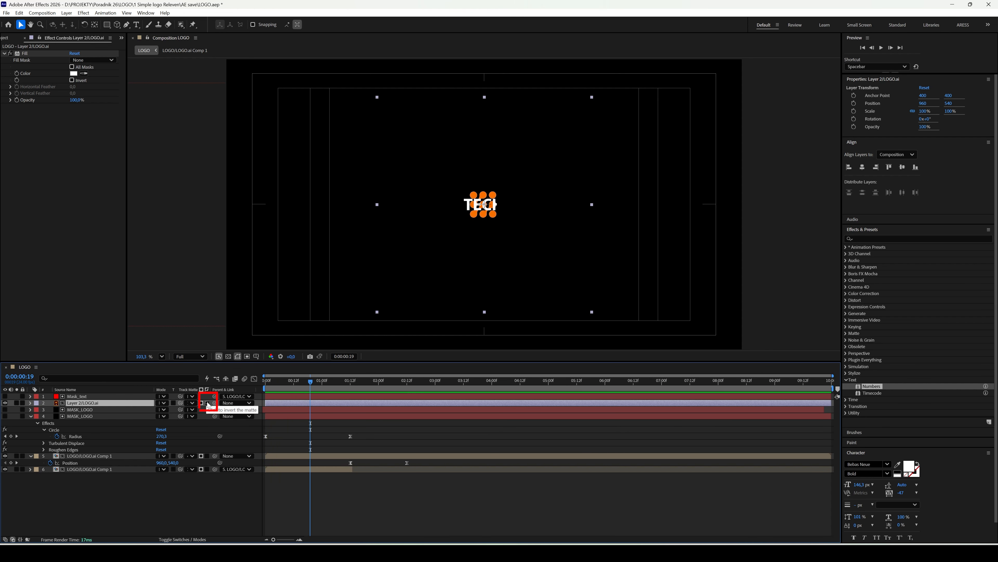
# - Invert the text layer's track matte and replay the preview
pyautogui.click(208, 403)
pyautogui.press('space')
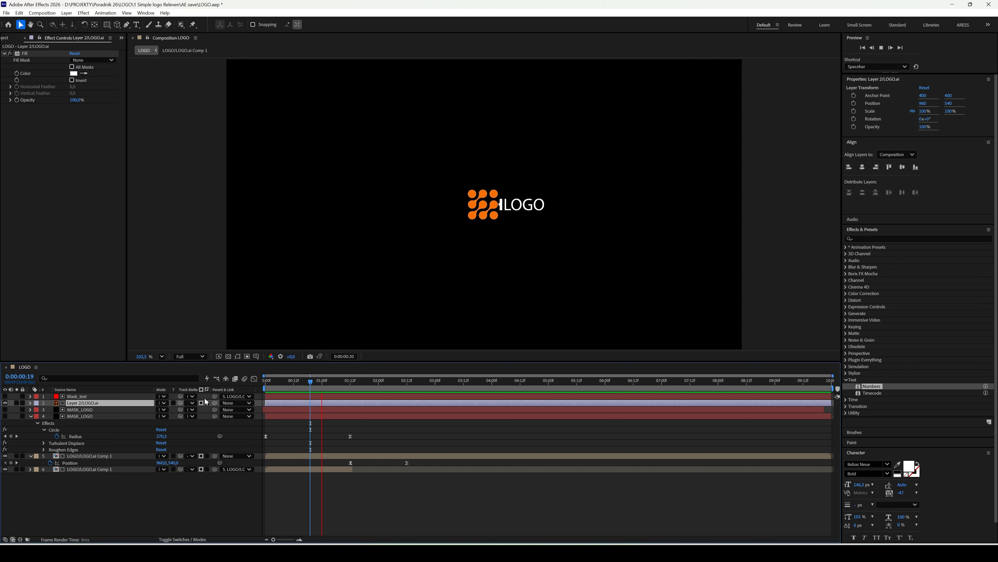
pyautogui.press('space')
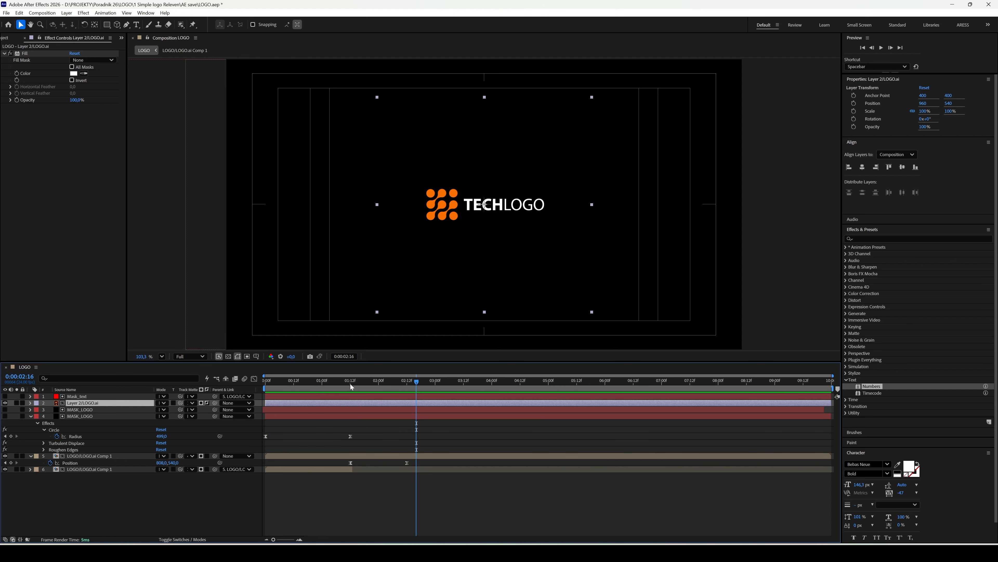
# - Animate the text layer's X position from 682 at 0:00:01:12 to 960 at 0:00:02:12 and apply Easy Ease to both keyframes
pyautogui.click(351, 384)
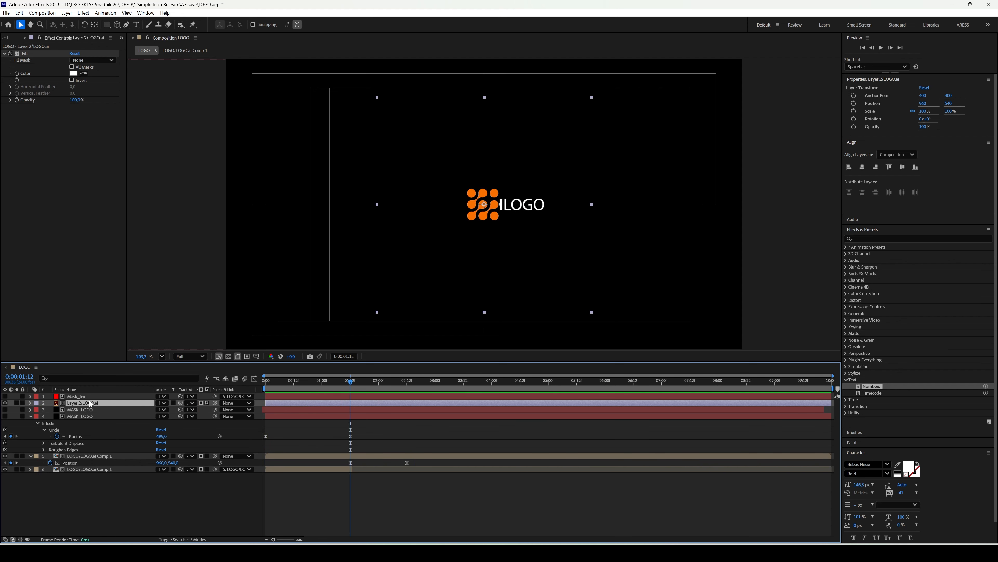
pyautogui.press('p')
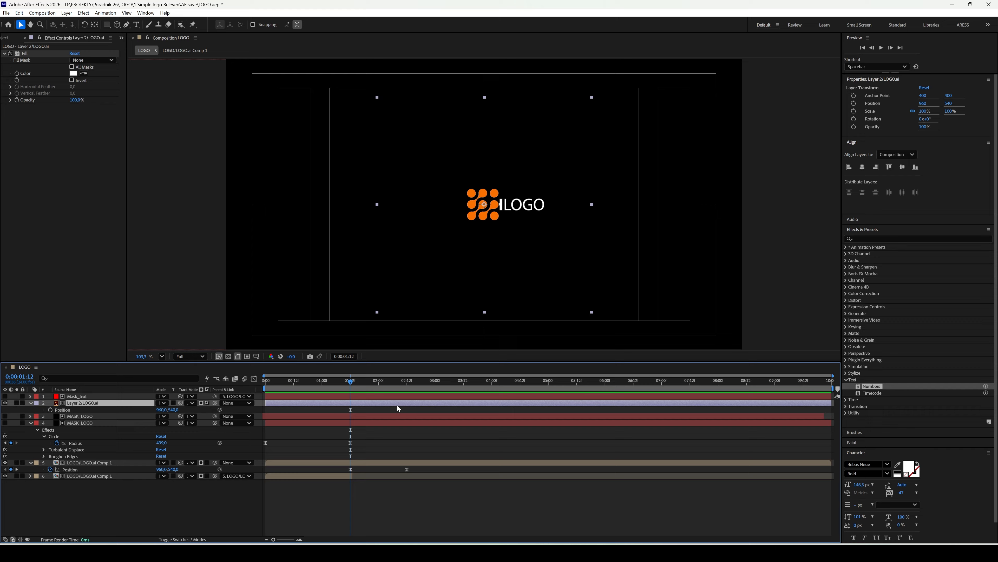
pyautogui.click(50, 409)
pyautogui.click(410, 384)
pyautogui.click(10, 409)
pyautogui.click(5, 410)
pyautogui.click(167, 409)
pyautogui.write('682')
pyautogui.press('Return')
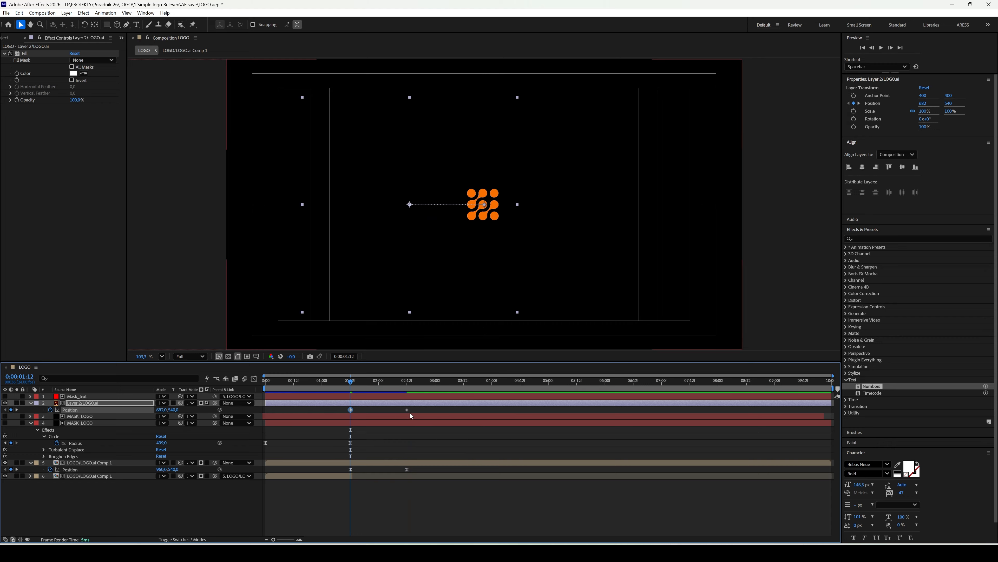
pyautogui.moveTo(423, 409); pyautogui.dragTo(336, 411)
pyautogui.press('F9')
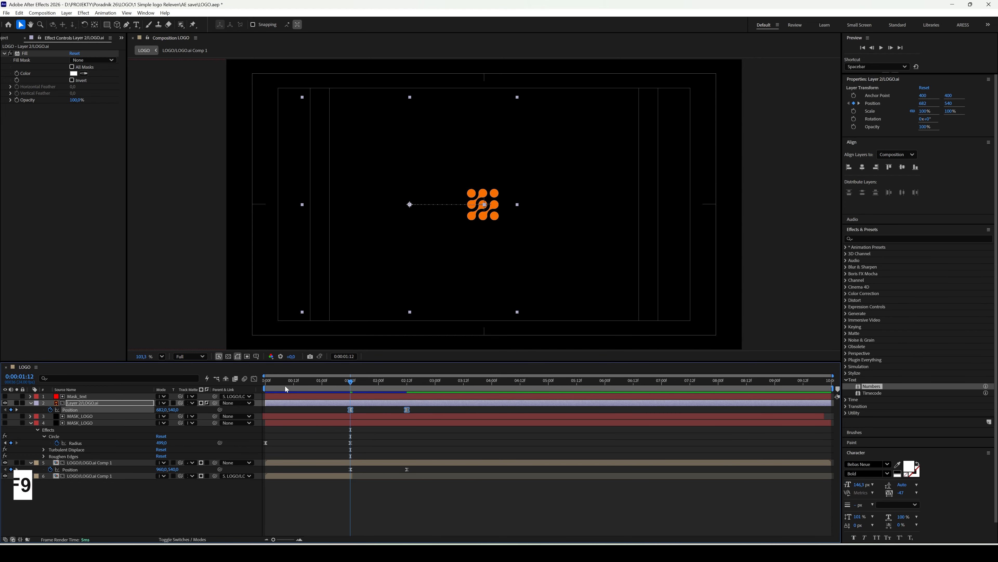
# - Sharpen the text layer's Position speed curve into a narrow peak midway between its keyframes and preview the animation
pyautogui.click(254, 378)
pyautogui.click(351, 514)
pyautogui.moveTo(360, 515); pyautogui.dragTo(382, 514)
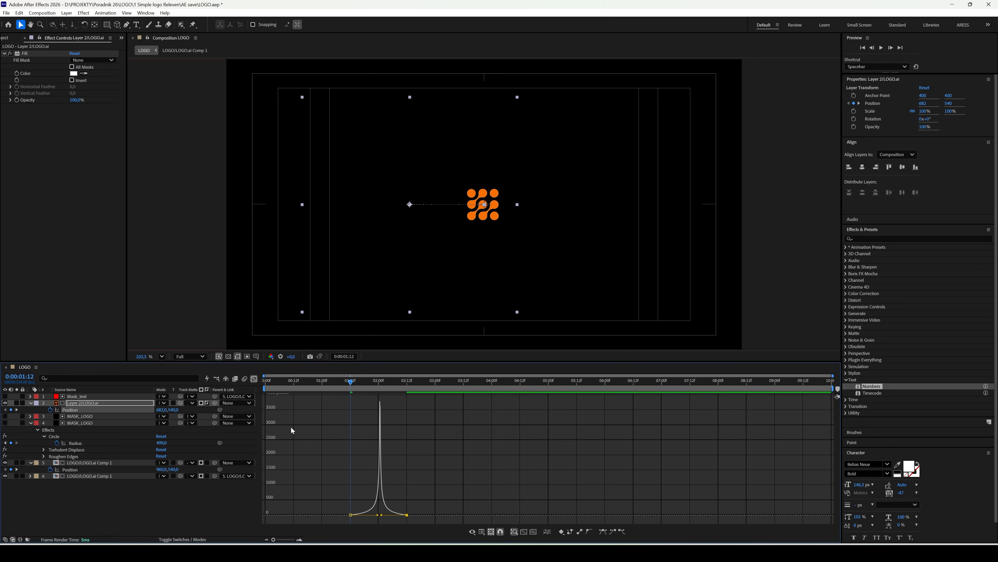
pyautogui.click(254, 379)
pyautogui.press('space')
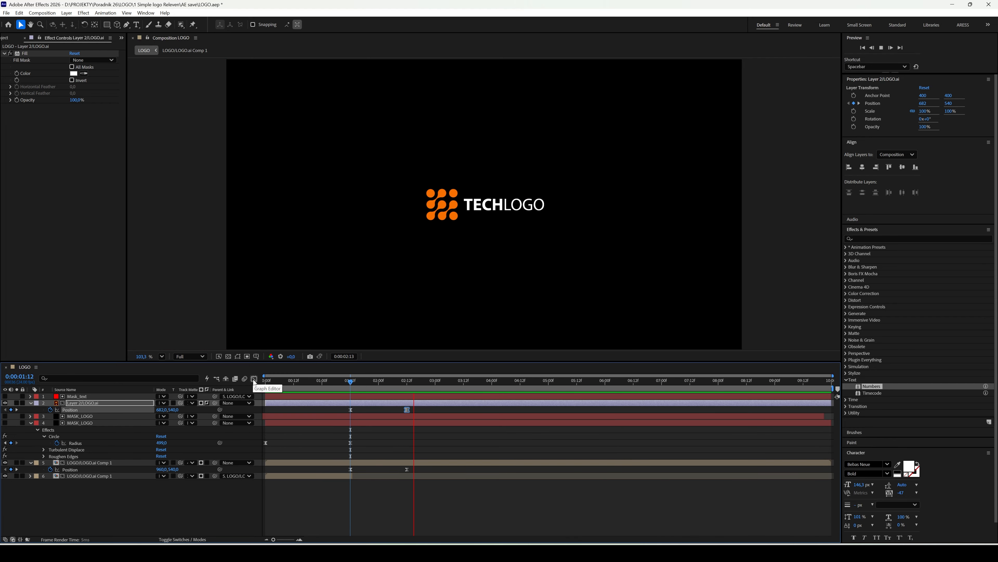
pyautogui.press('space')
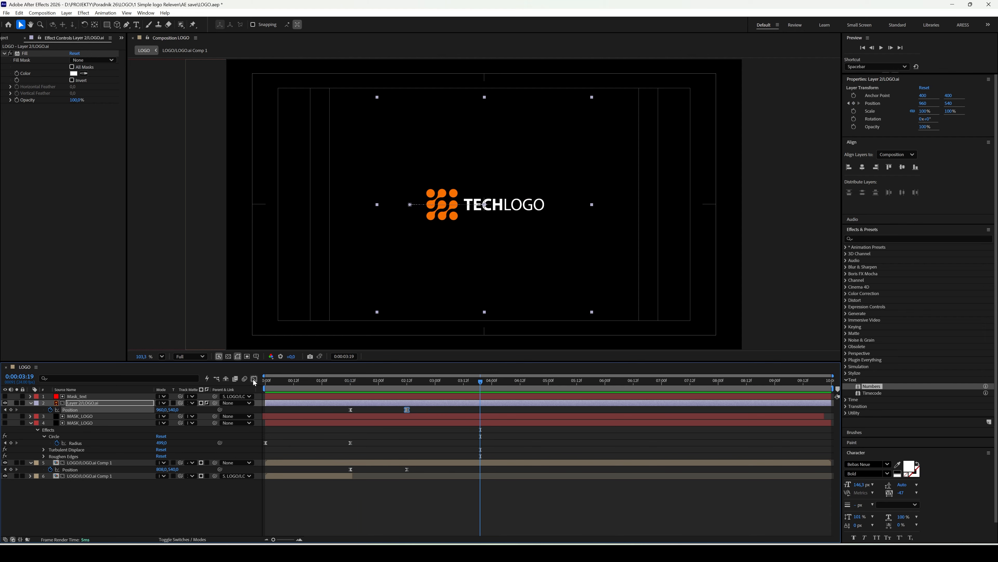
# - Add a null object to the LOGO composition and rename it Control
pyautogui.click(142, 501)
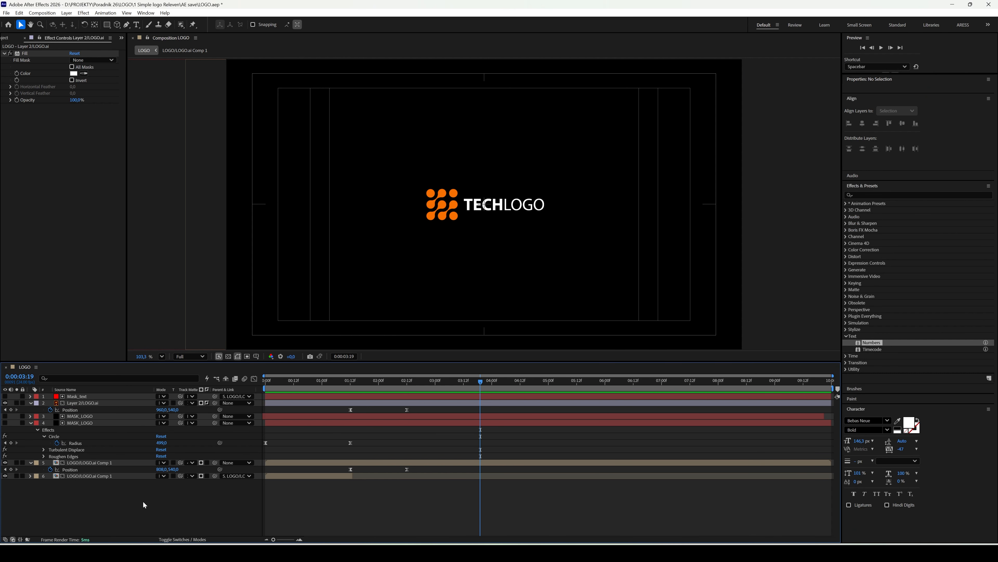
pyautogui.rightClick(142, 501)
pyautogui.moveTo(184, 405)
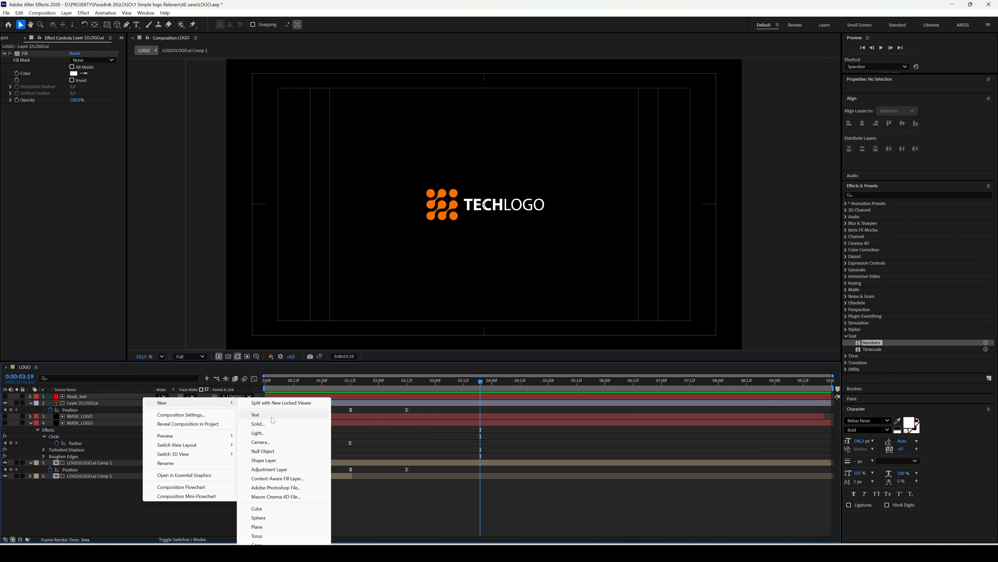
pyautogui.click(262, 451)
pyautogui.rightClick(144, 401)
pyautogui.click(165, 365)
pyautogui.write('Control')
pyautogui.press('Return')
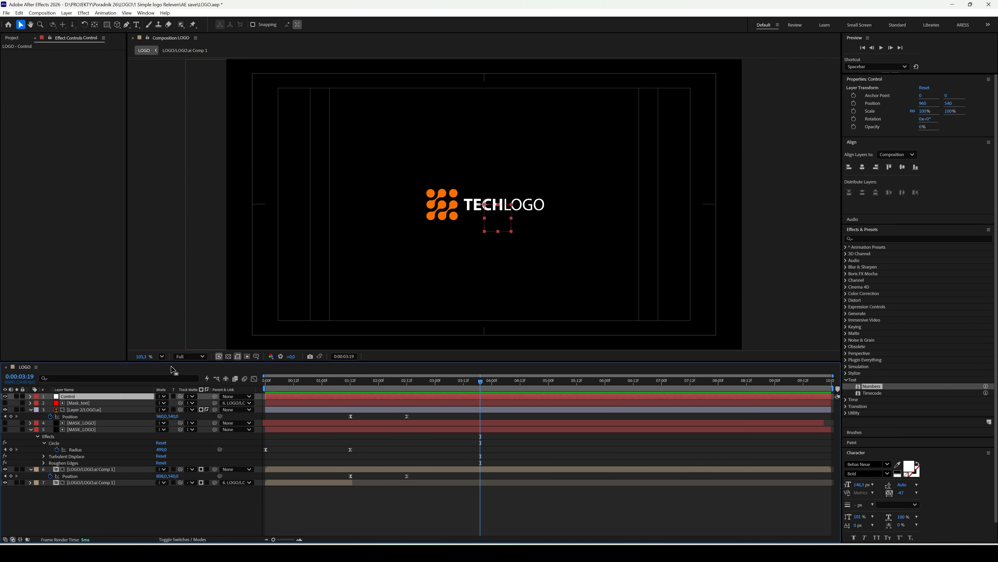
# - Parent the upper LOGO/LOGO.ai Comp 1 layer and the Layer 2/LOGO.ai text layer to the Control null
pyautogui.click(120, 471)
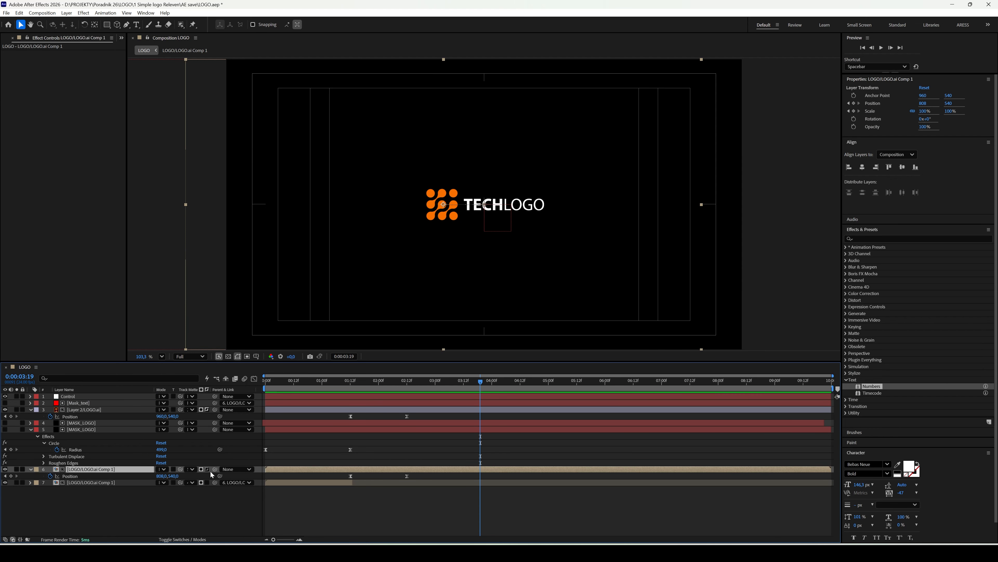
pyautogui.moveTo(214, 469); pyautogui.dragTo(85, 399)
pyautogui.click(94, 411)
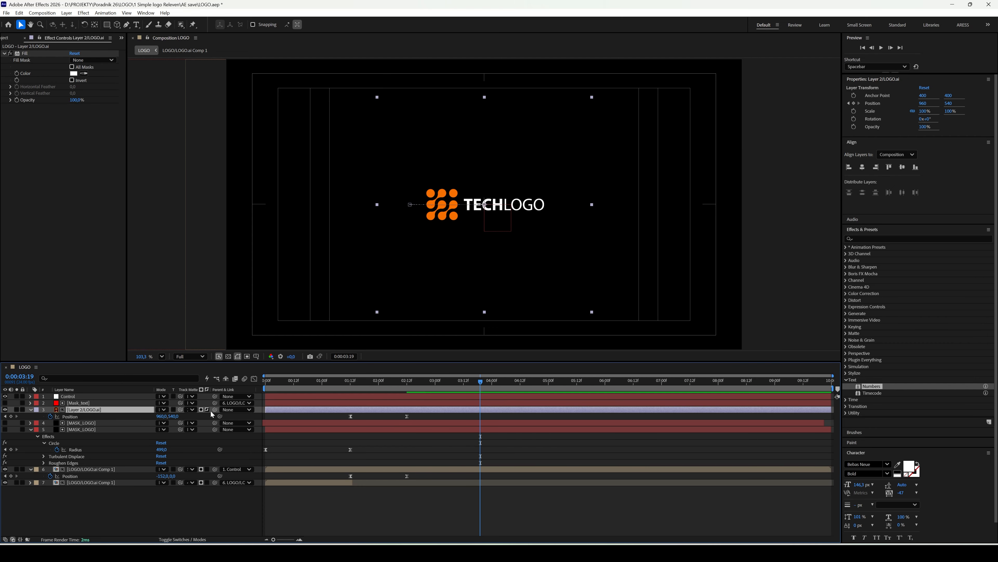
pyautogui.moveTo(216, 410); pyautogui.dragTo(131, 399)
# - Pre-compose all seven layers into a new composition named LOGO, moving all attributes into it
pyautogui.click(128, 396)
pyautogui.keyDown('shift'); pyautogui.click(102, 481); pyautogui.keyUp('shift')
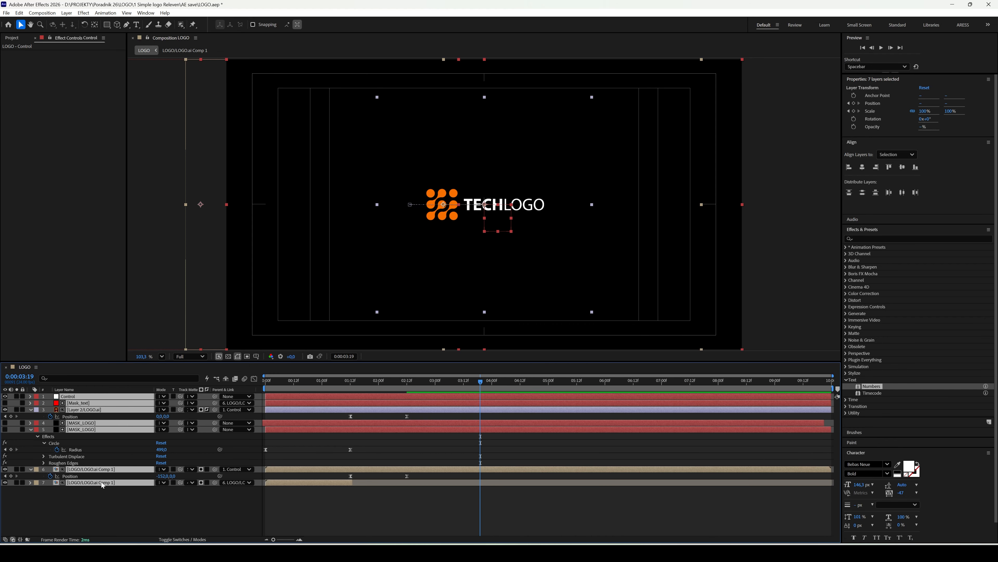
pyautogui.rightClick(101, 481)
pyautogui.click(141, 421)
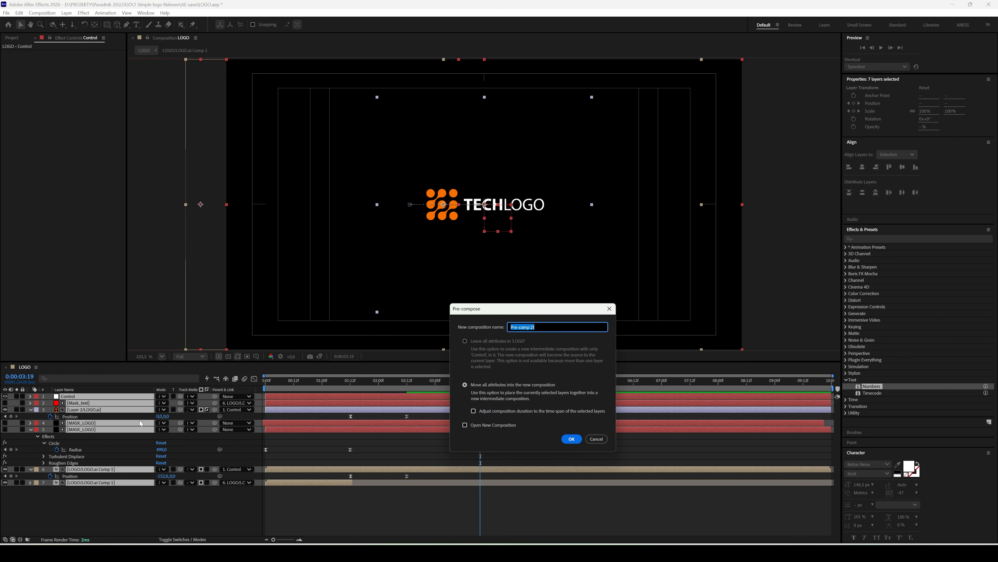
pyautogui.write('LOGO')
pyautogui.press('Return')
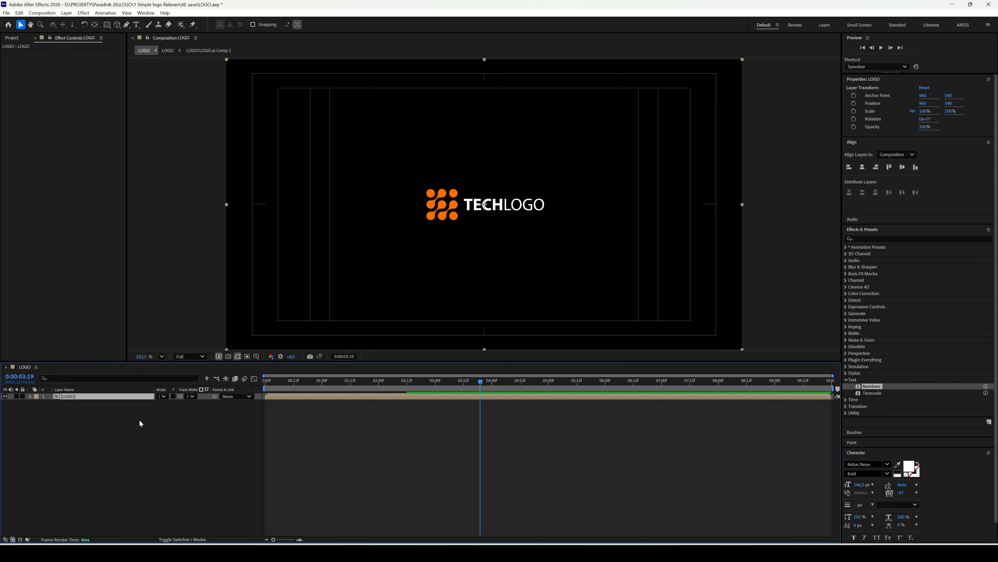
# - Crop the nested LOGO composition to a full-width region of interest just around the logo and text, and hide the safe-area guides
pyautogui.doubleClick(115, 398)
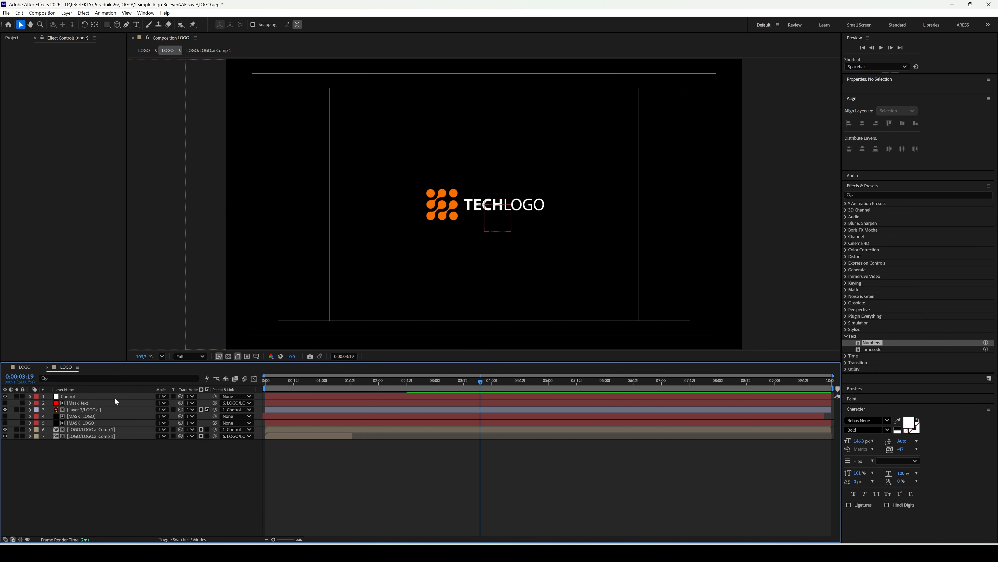
pyautogui.click(248, 357)
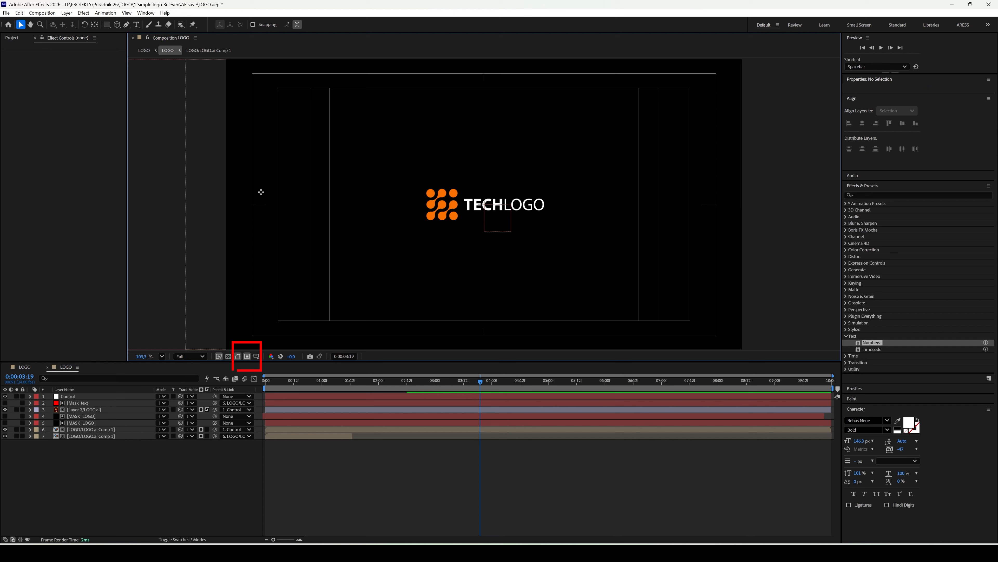
pyautogui.moveTo(225, 189); pyautogui.dragTo(743, 227)
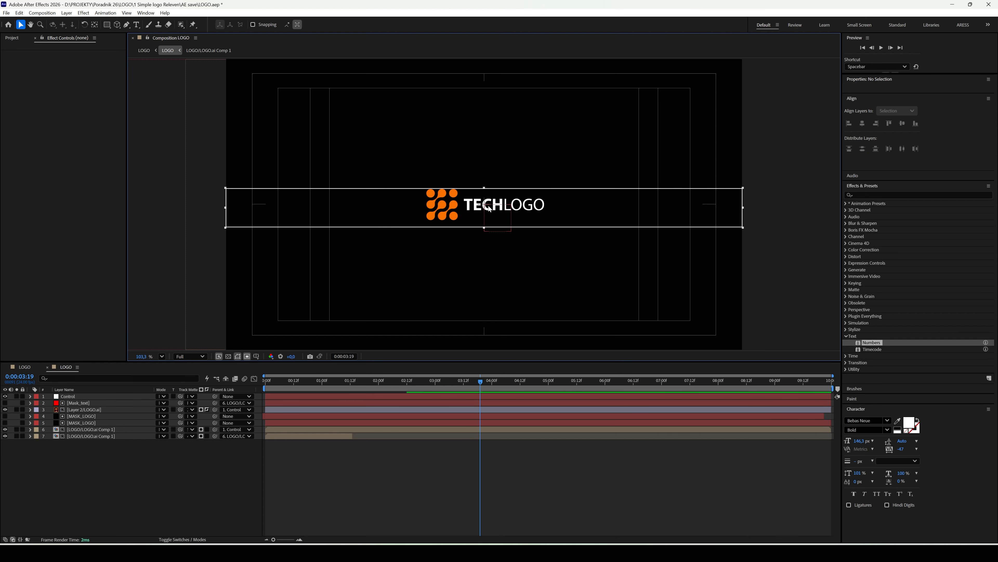
pyautogui.moveTo(484, 188); pyautogui.dragTo(484, 185)
pyautogui.moveTo(484, 228); pyautogui.dragTo(484, 226)
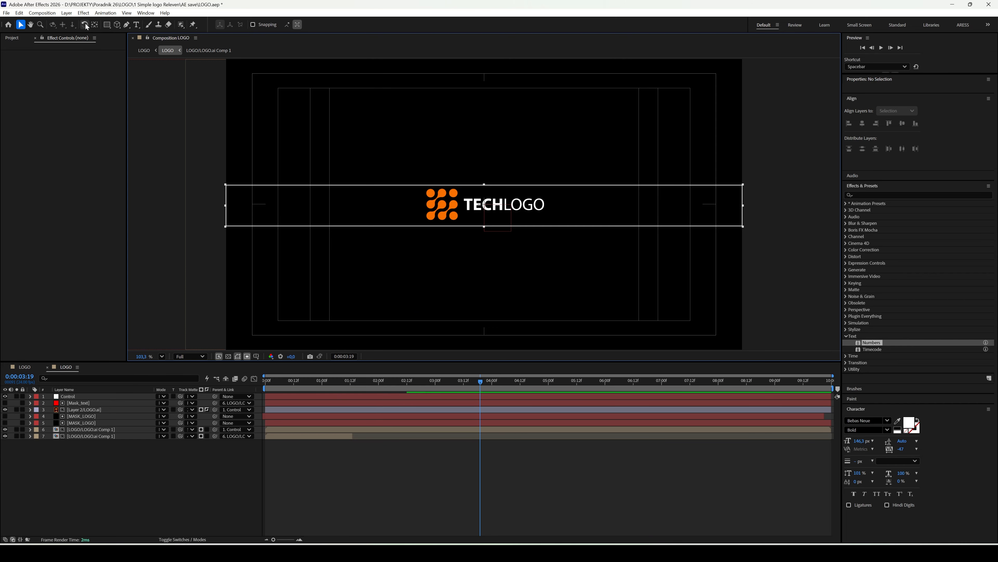
pyautogui.click(55, 14)
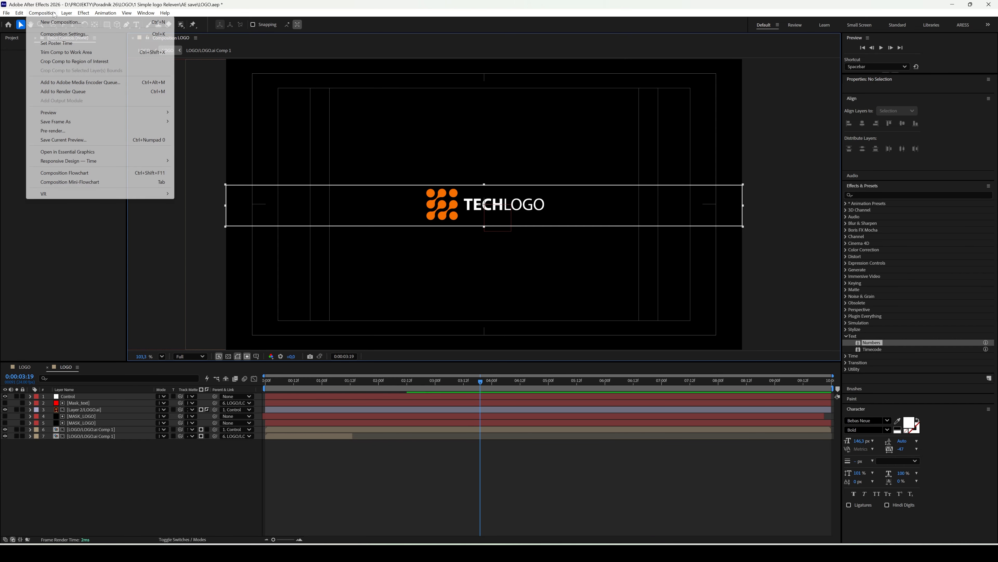
pyautogui.click(67, 61)
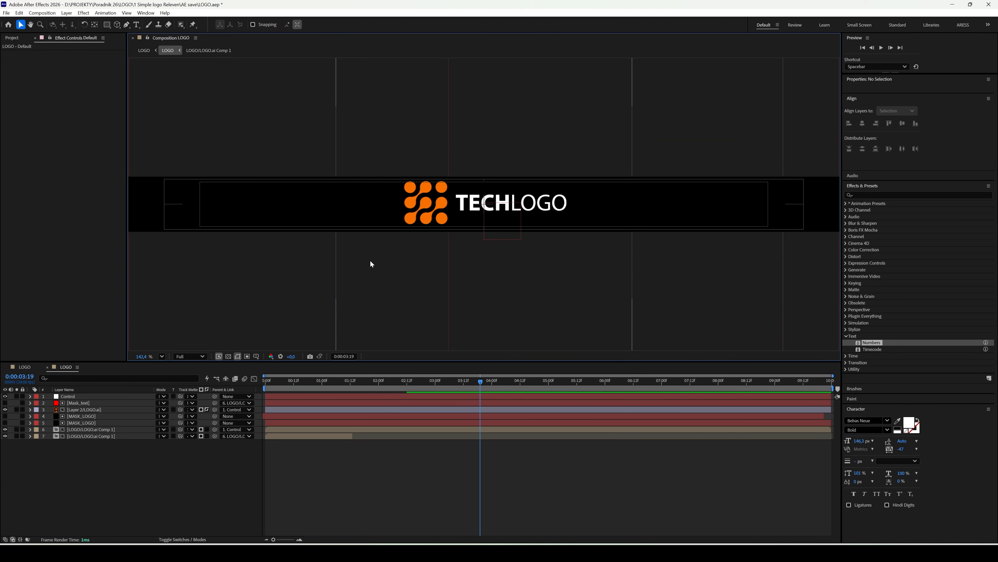
pyautogui.click(256, 356)
pyautogui.click(280, 362)
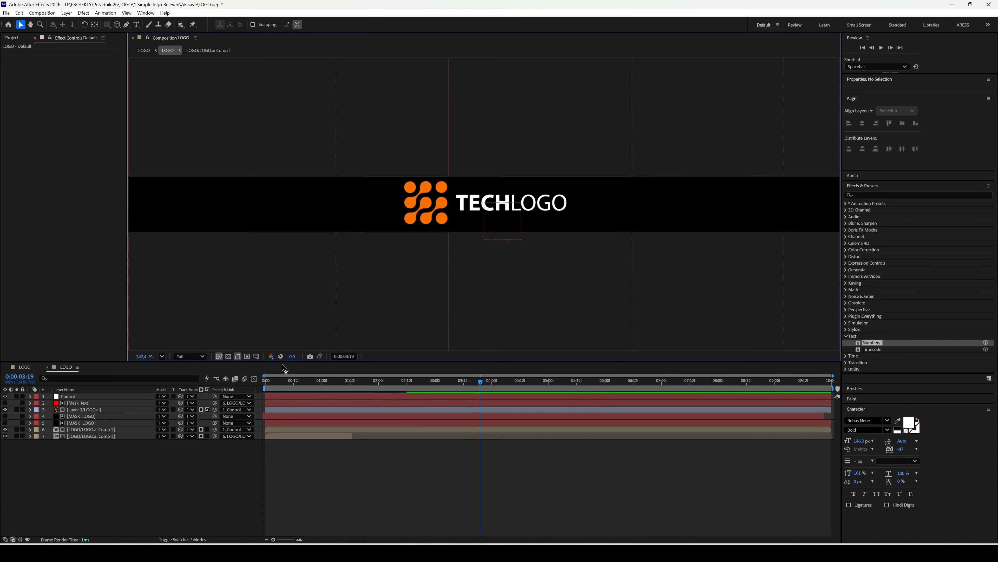
# - Animate the Control null's Y position from 70 at 0:00:02:12 to -117 at 0:00:03:12 and preview the upward exit
pyautogui.click(105, 398)
pyautogui.click(407, 384)
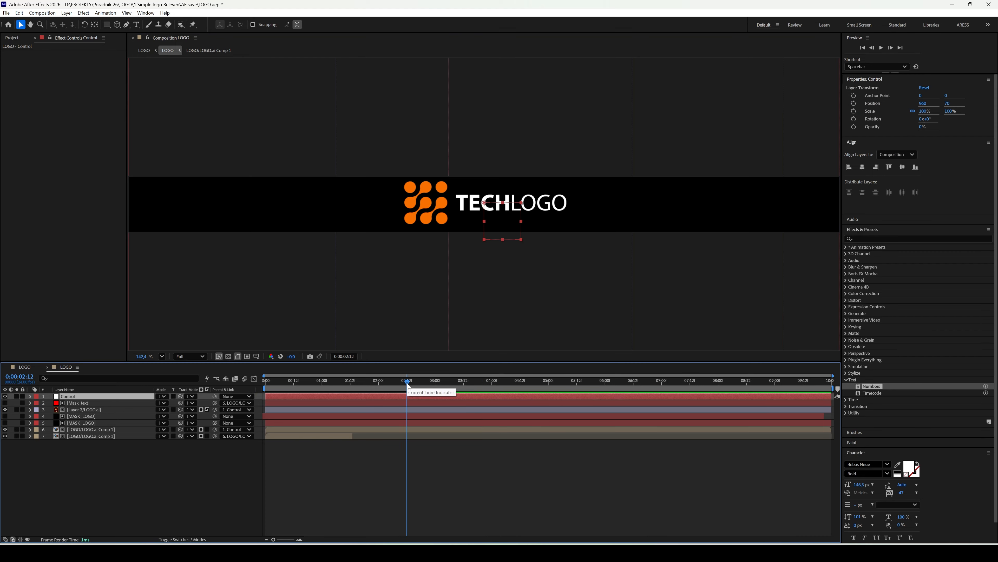
pyautogui.press('p')
pyautogui.click(51, 403)
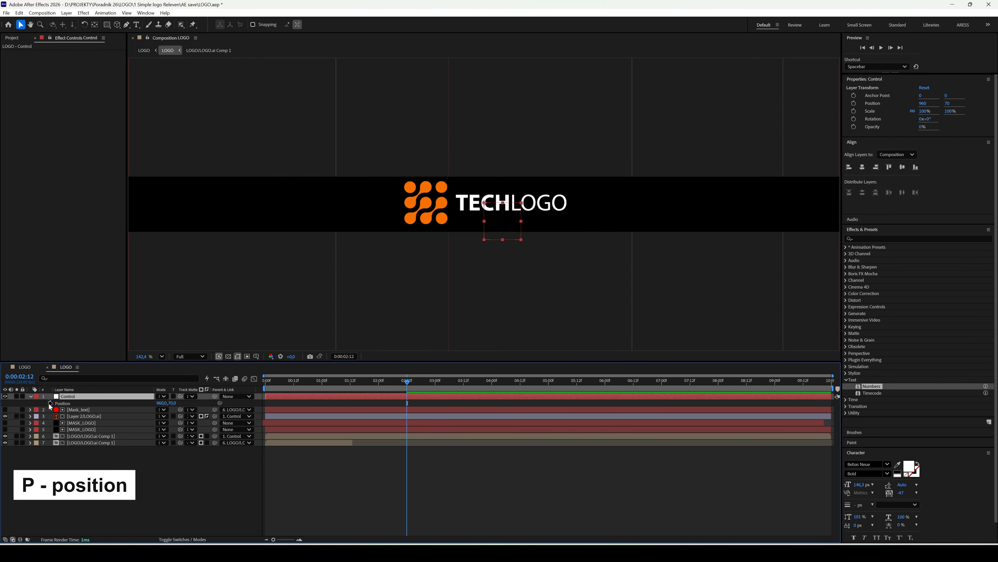
pyautogui.click(464, 384)
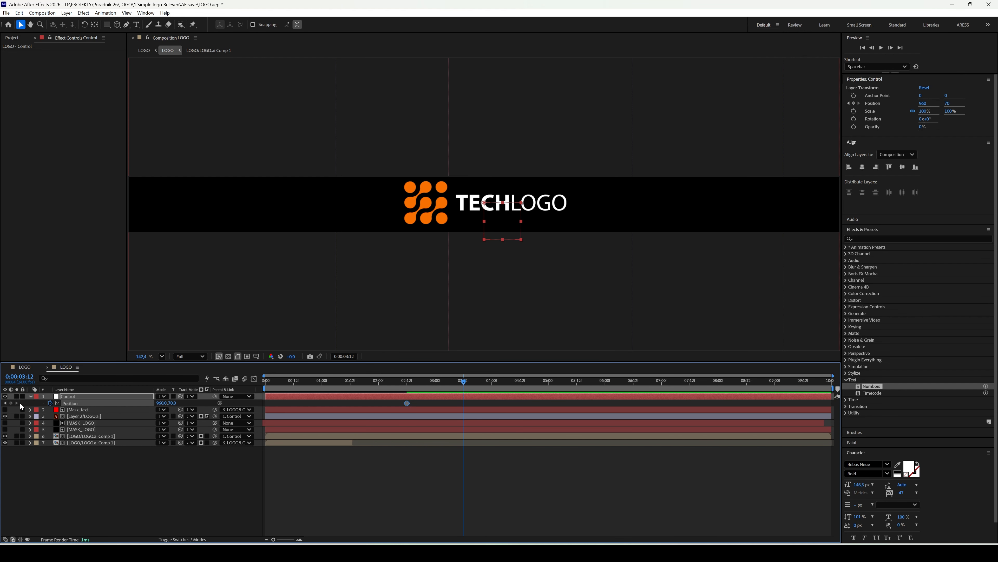
pyautogui.click(10, 402)
pyautogui.moveTo(169, 403); pyautogui.dragTo(99, 404)
pyautogui.click(398, 381)
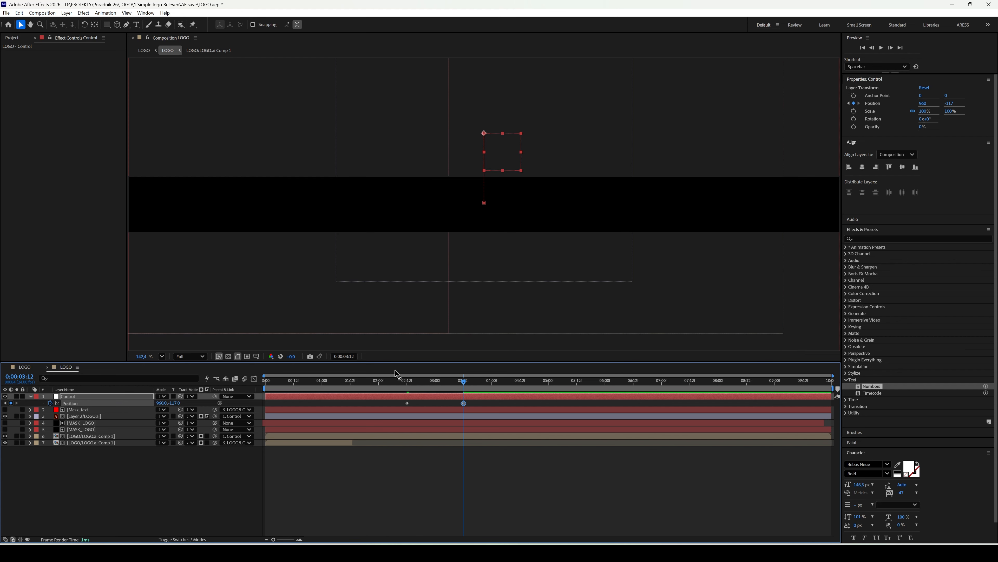
pyautogui.press('space')
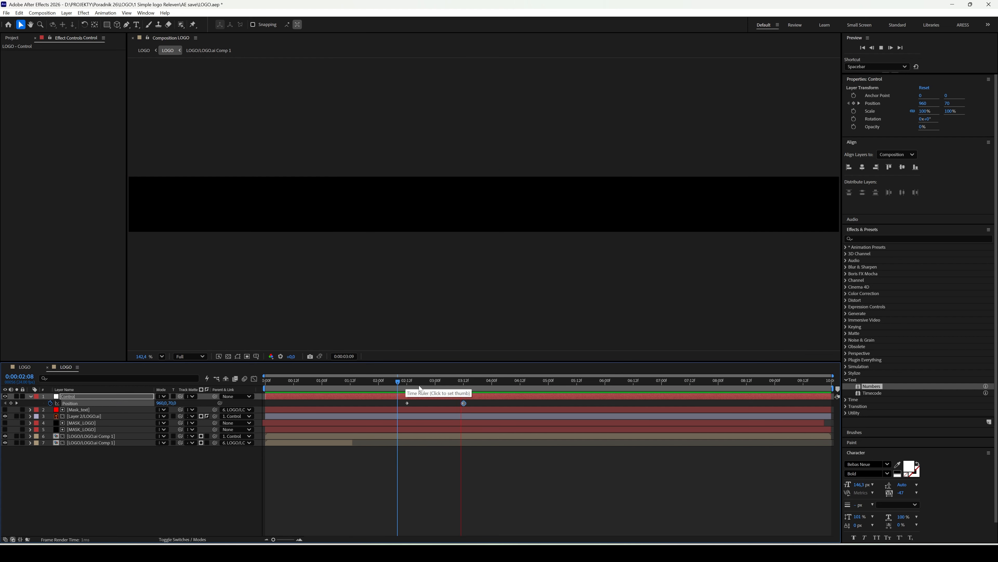
pyautogui.click(408, 383)
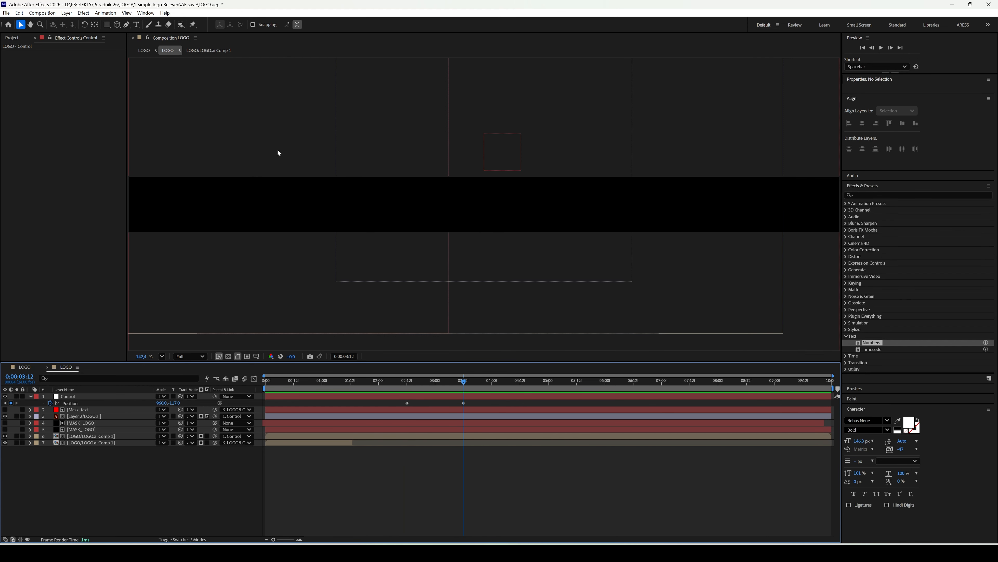
# - Add the text "ARESS TECHNOLIGY" and centre it horizontally and vertically in the composition
pyautogui.click(137, 25)
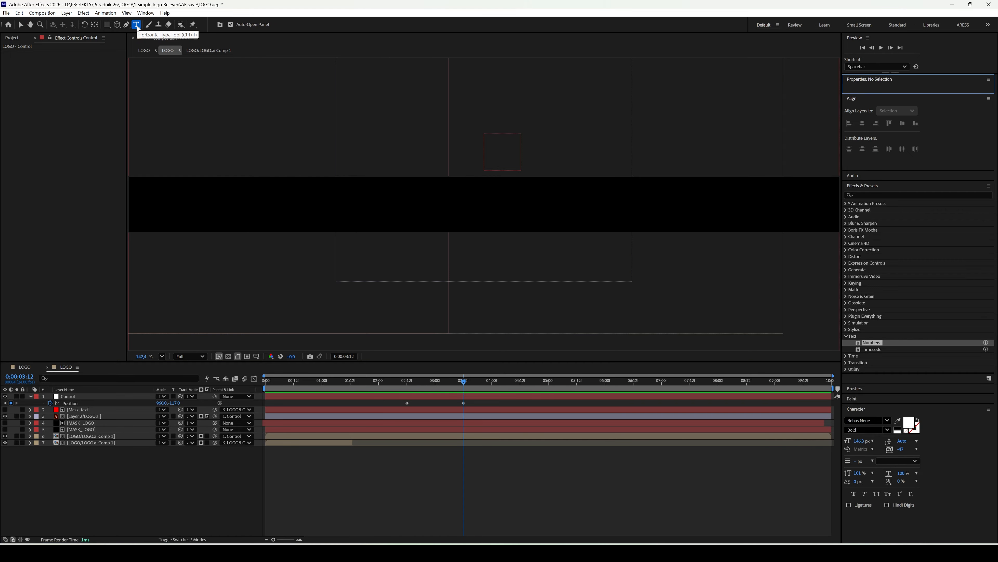
pyautogui.click(393, 208)
pyautogui.write('ARESS TECHNOLIGY')
pyautogui.hotkey('ctrl', 'a')
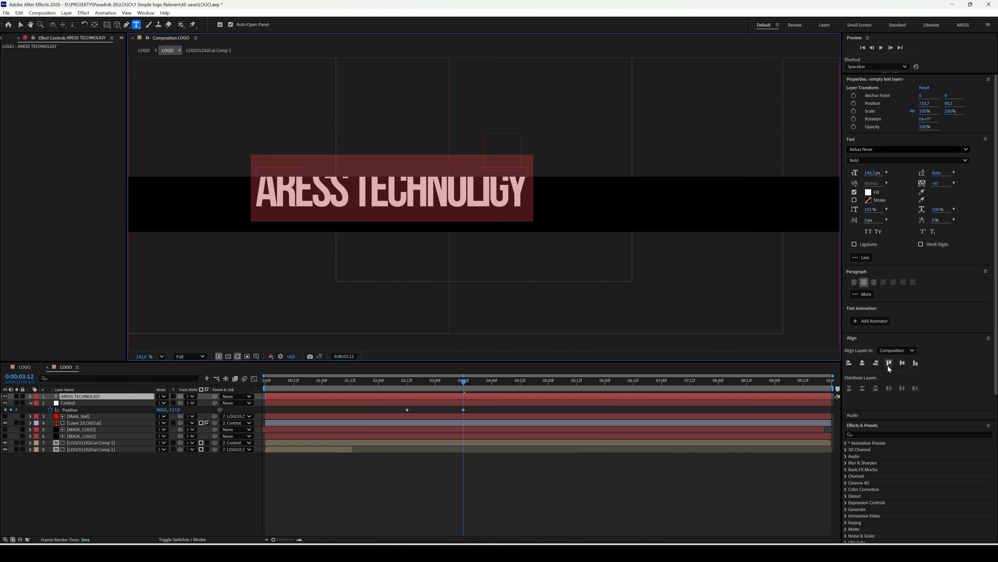
pyautogui.click(902, 363)
pyautogui.click(863, 363)
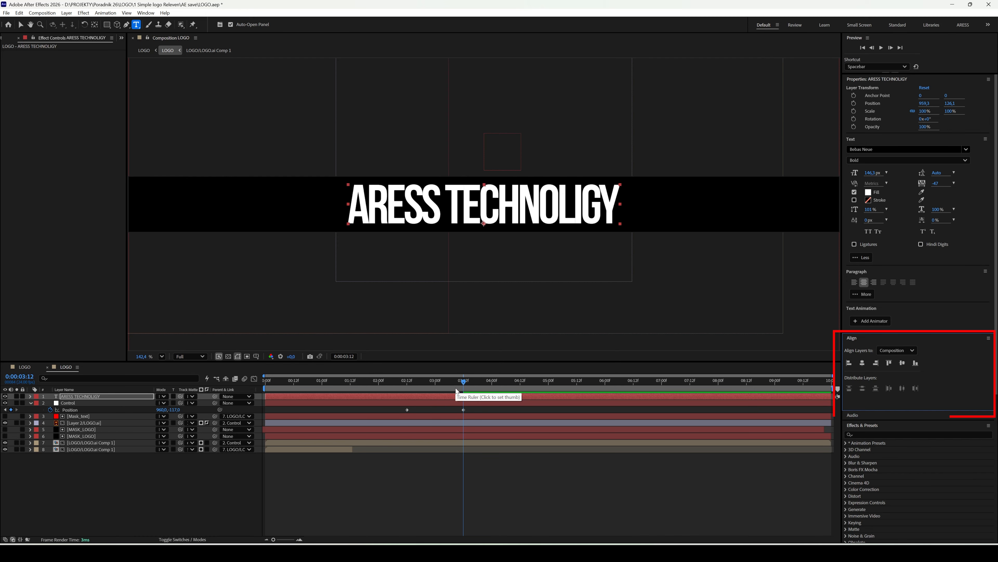
# - Parent the ARESS TECHNOLIGY text layer to the Control null and preview the motion
pyautogui.moveTo(182, 398); pyautogui.dragTo(149, 403)
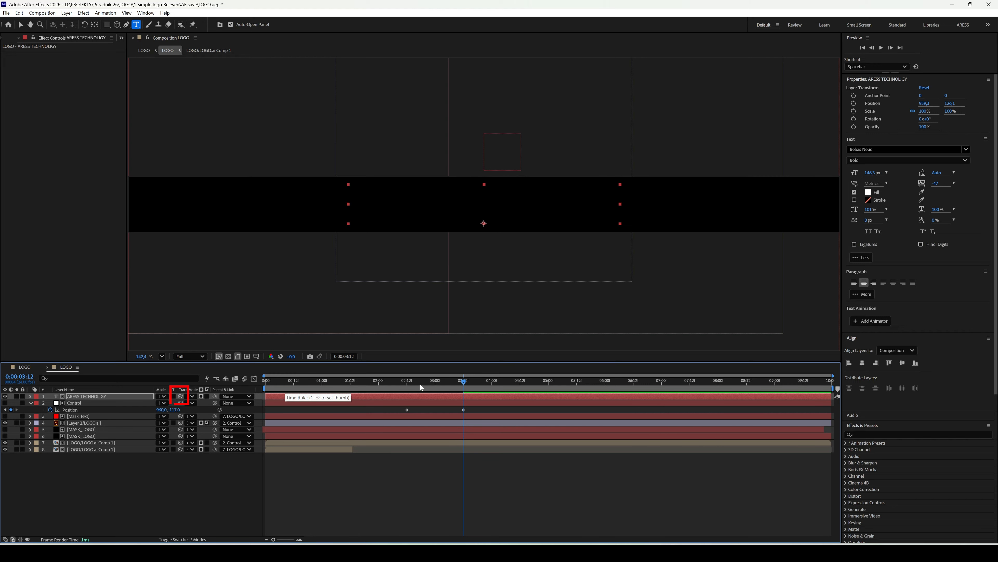
pyautogui.hotkey('ctrl', 'z')
pyautogui.moveTo(217, 398); pyautogui.dragTo(69, 403)
pyautogui.click(404, 380)
pyautogui.press('space')
pyautogui.press('space')
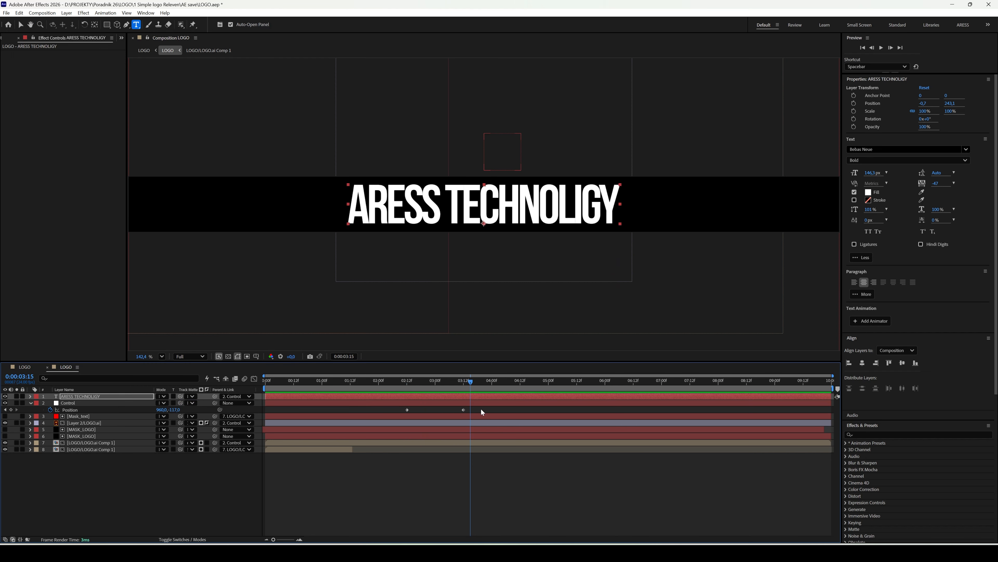
# - Apply Easy Ease to both Control Position keyframes, sharpen their speed curve into a narrow central peak, and preview
pyautogui.moveTo(483, 411); pyautogui.dragTo(401, 413)
pyautogui.press('F9')
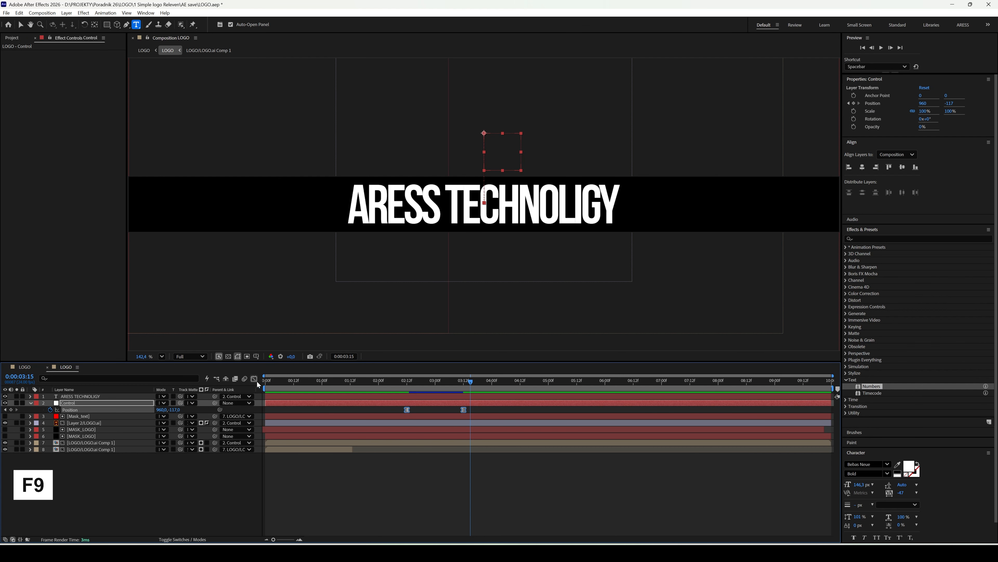
pyautogui.click(254, 379)
pyautogui.moveTo(417, 514); pyautogui.dragTo(440, 517)
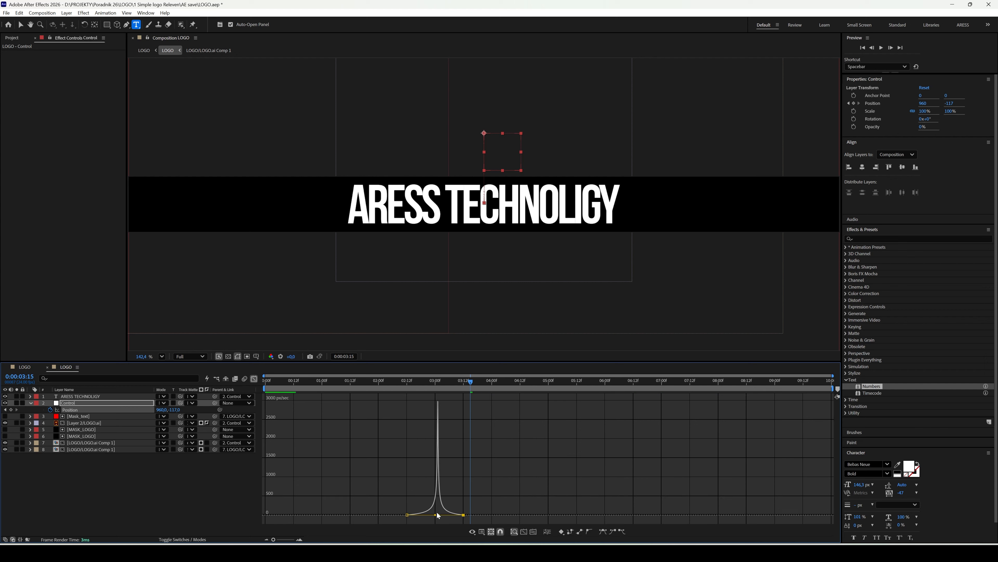
pyautogui.click(253, 379)
pyautogui.click(400, 384)
pyautogui.press('space')
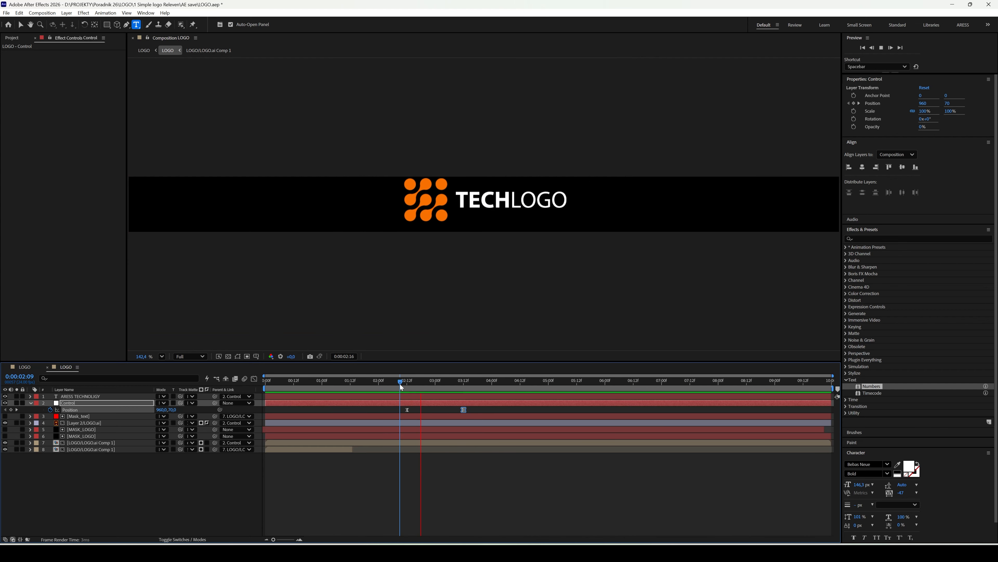
pyautogui.press('space')
# - Centre the ARESS TECHNOLIGY text's anchor point and animate its Scale from 100% at 0:00:03:12 to 128% at 0:00:04:12
pyautogui.click(464, 381)
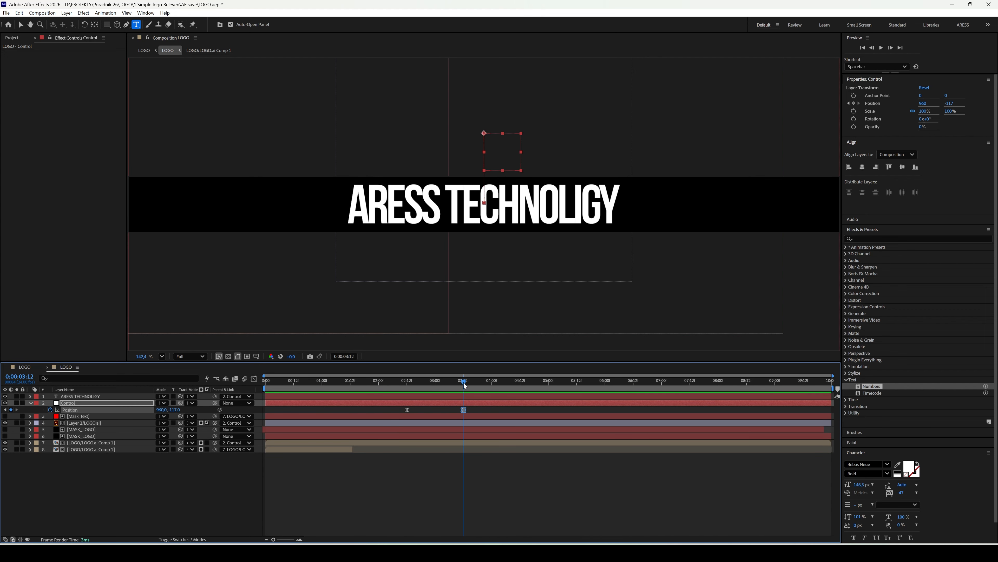
pyautogui.click(94, 396)
pyautogui.press('s')
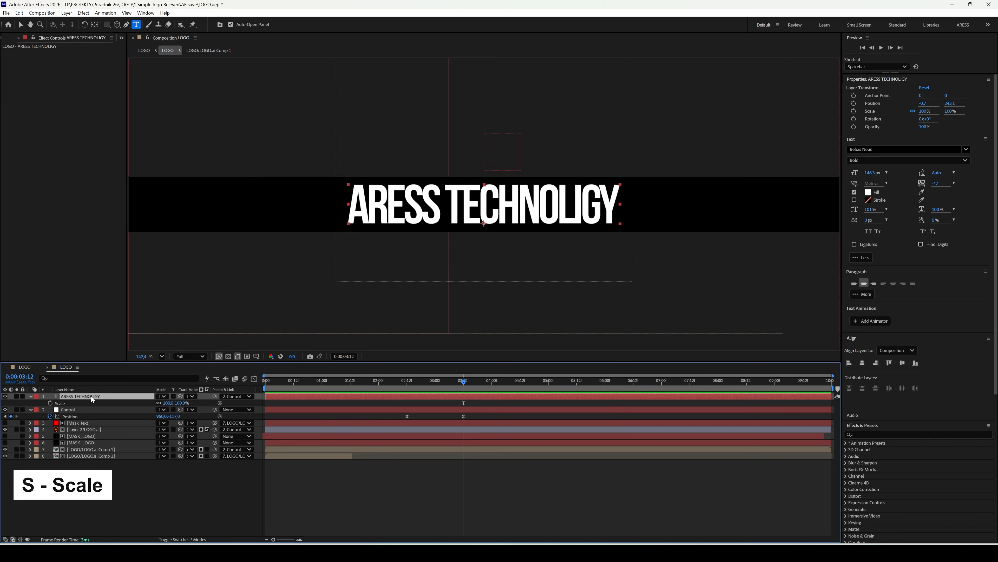
pyautogui.click(51, 403)
pyautogui.click(521, 381)
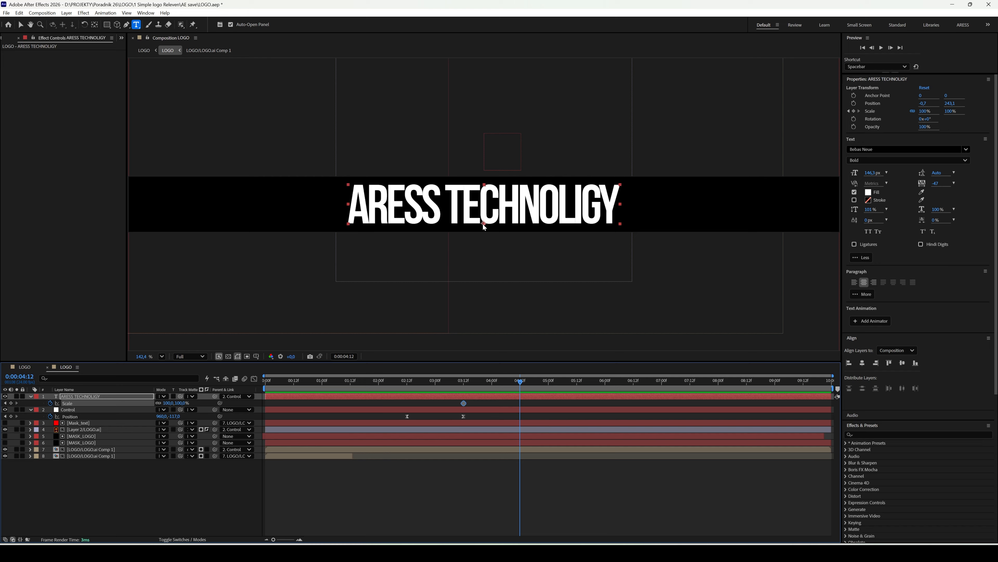
pyautogui.hotkey('ctrl', 'alt', 'Home')
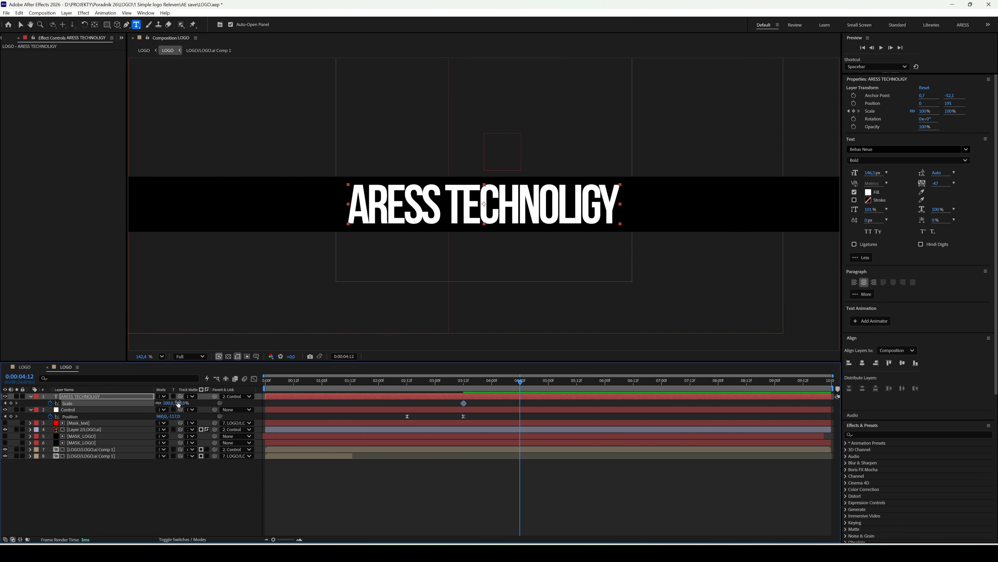
pyautogui.moveTo(178, 403); pyautogui.dragTo(189, 402)
# - Apply Easy Ease to both text Scale keyframes, reshape the start of their speed curve, and preview the animation
pyautogui.moveTo(544, 400); pyautogui.dragTo(458, 404)
pyautogui.press('F9')
pyautogui.click(254, 378)
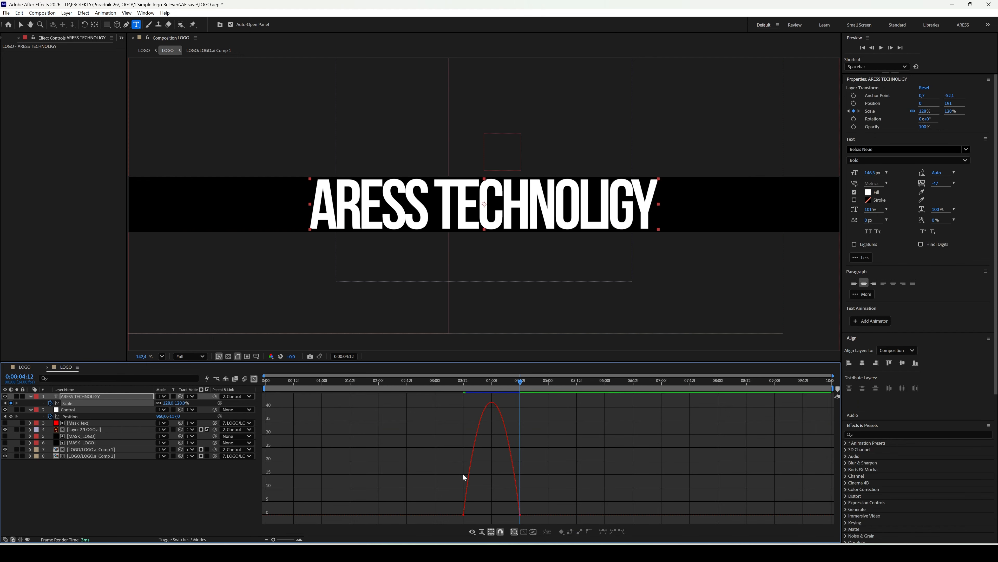
pyautogui.click(463, 515)
pyautogui.moveTo(473, 515); pyautogui.dragTo(494, 515)
pyautogui.click(254, 378)
pyautogui.click(374, 382)
pyautogui.press('space')
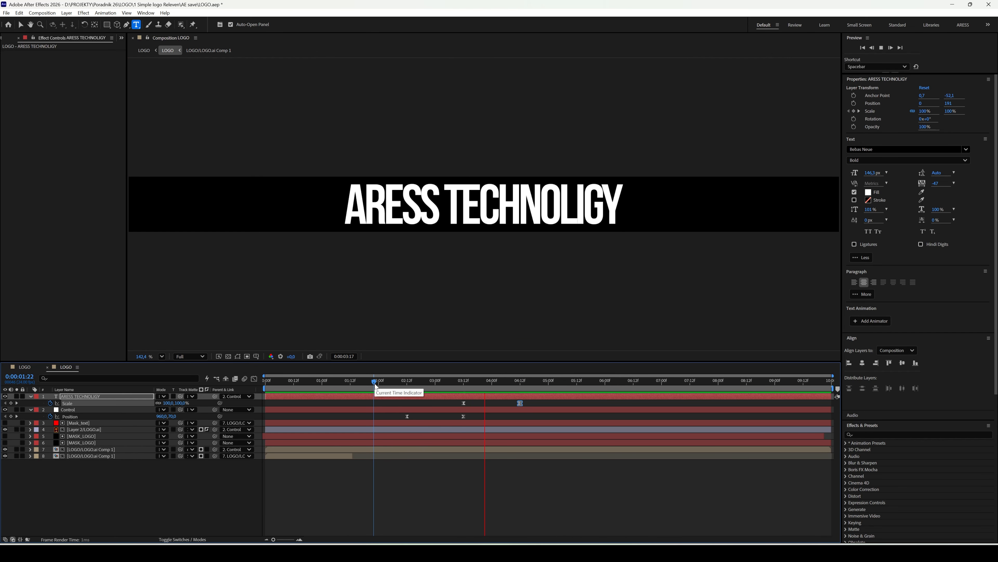
pyautogui.press('space')
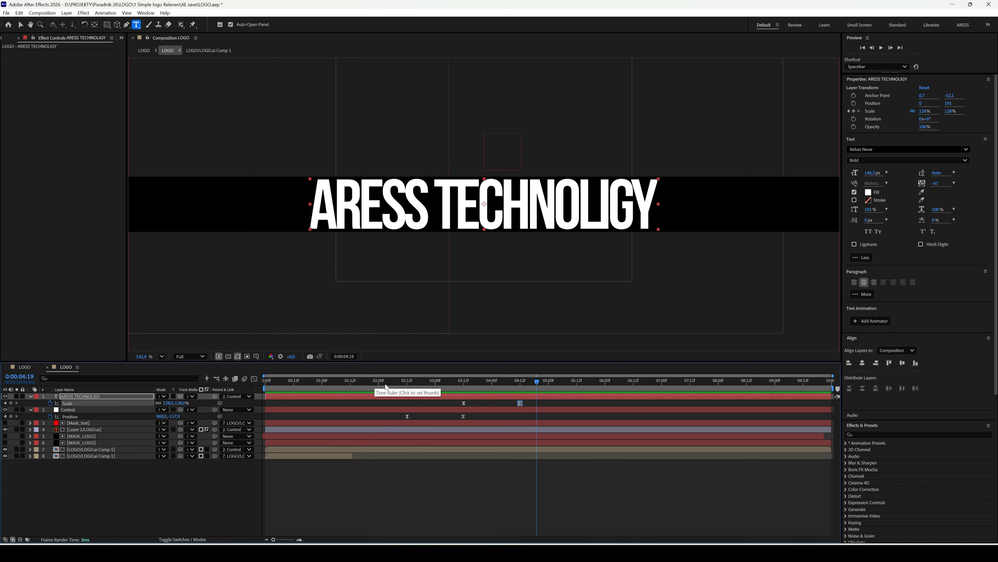
# - Keyframe the Control null's Y position to 254 at 0:00:05:12
pyautogui.moveTo(523, 384); pyautogui.dragTo(577, 384)
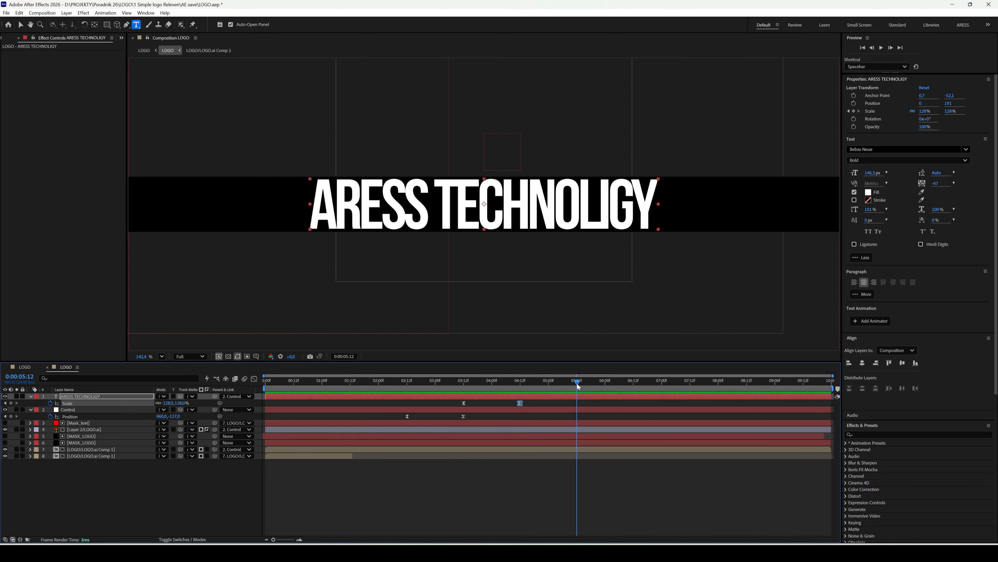
pyautogui.click(227, 416)
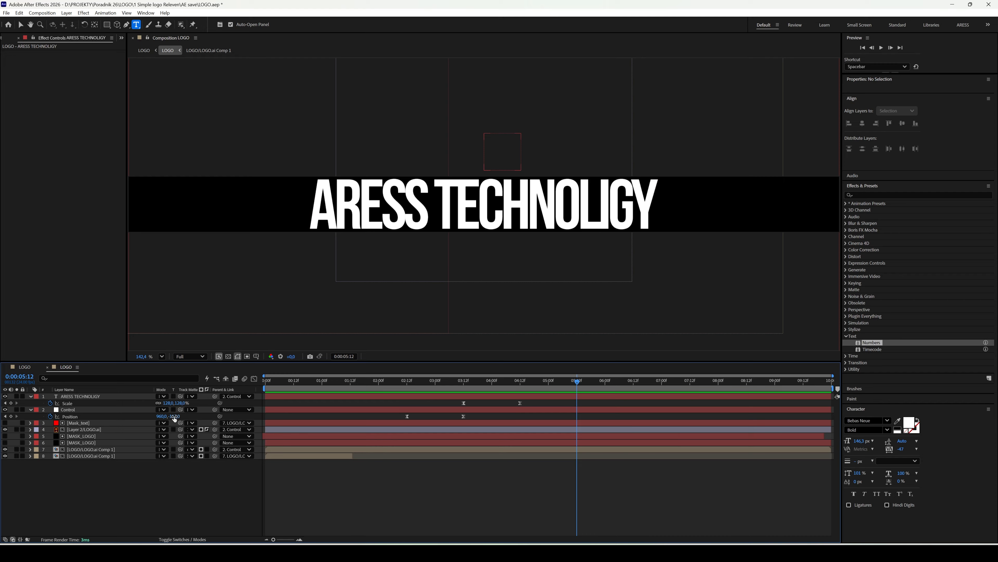
pyautogui.moveTo(173, 416); pyautogui.dragTo(317, 417)
pyautogui.click(540, 409)
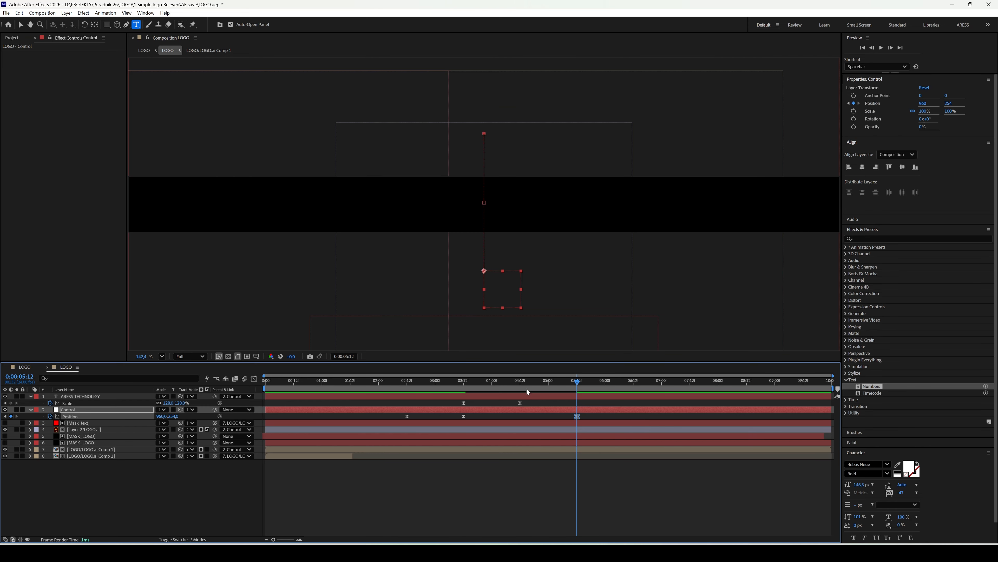
# - Copy the Control null's Position keyframe from 0:00:03:12 to 0:00:04:12 to hold the text in place
pyautogui.click(464, 418)
pyautogui.click(520, 382)
pyautogui.hotkey('ctrl', 'v')
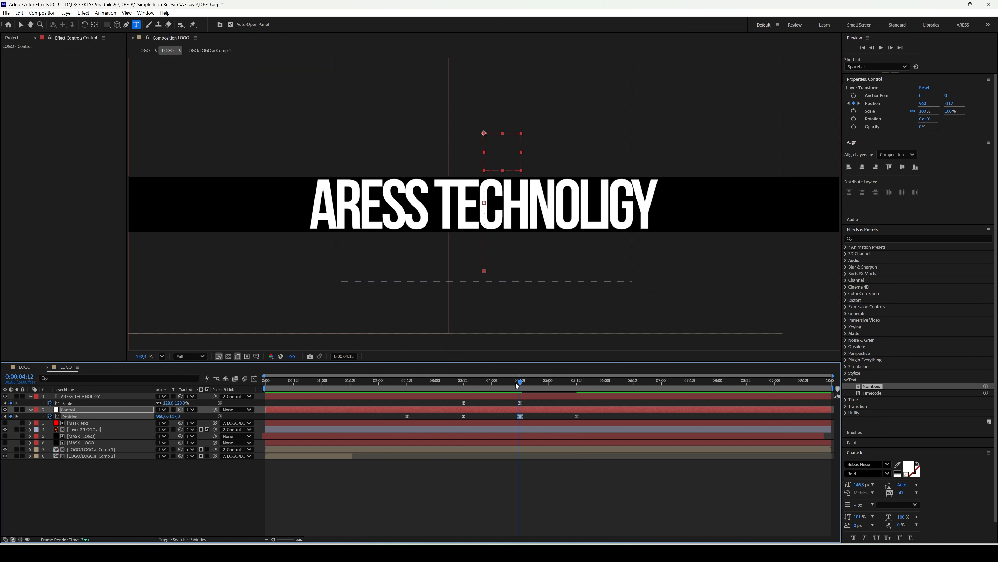
# - At 0:00:05:12, duplicate the full-length LOGO/LOGO.ai Comp 1 layer
pyautogui.click(573, 382)
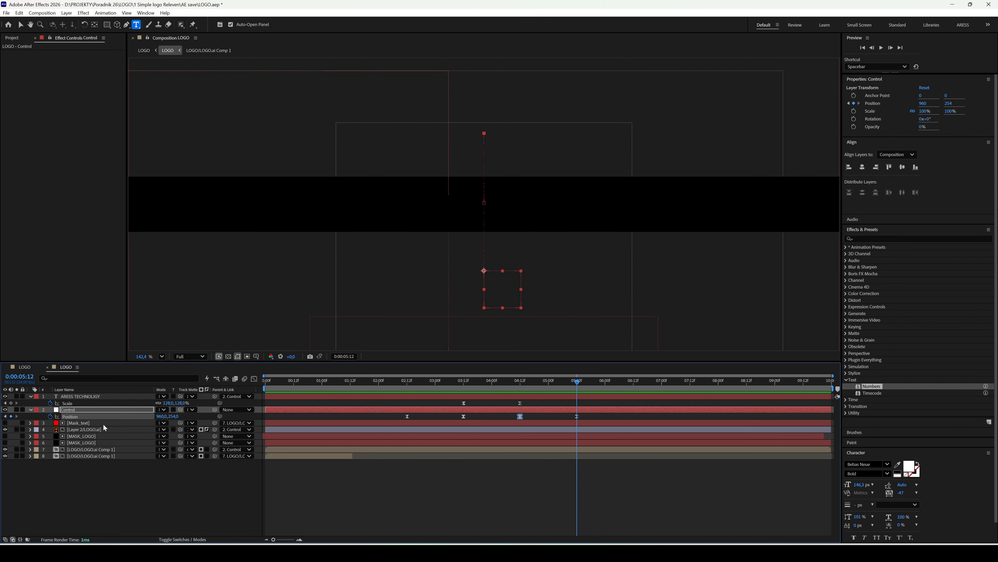
pyautogui.hotkey('ctrl', 'd')
pyautogui.click(92, 452)
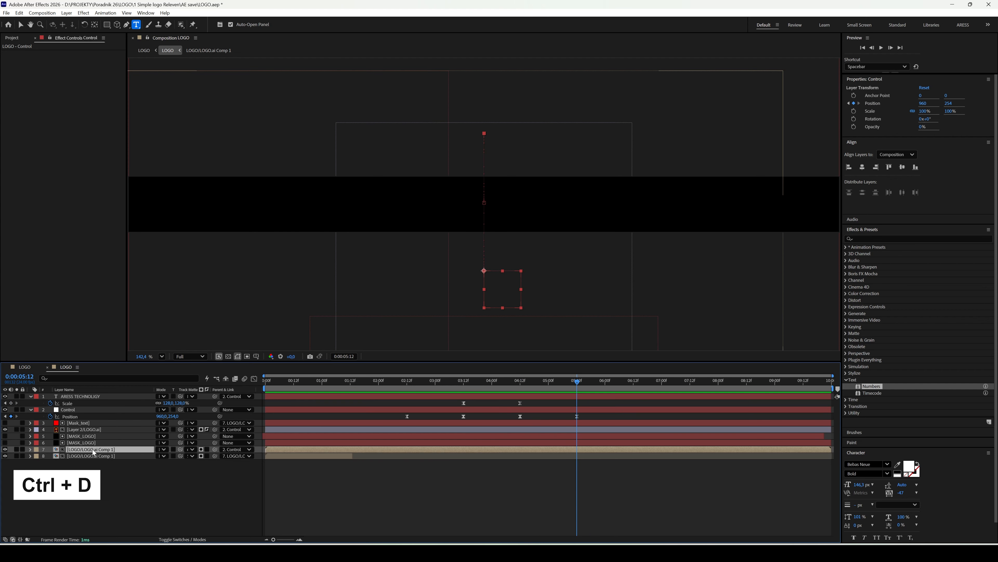
pyautogui.hotkey('ctrl', 'd')
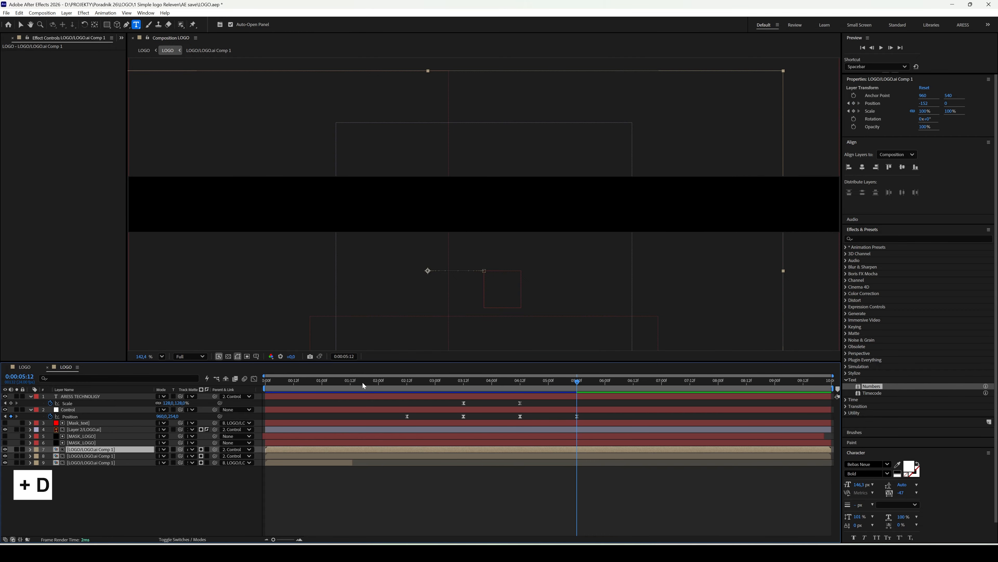
# - Delete the duplicated logo layer's Position and Scale keyframes and centre it vertically and horizontally in the composition
pyautogui.press('u')
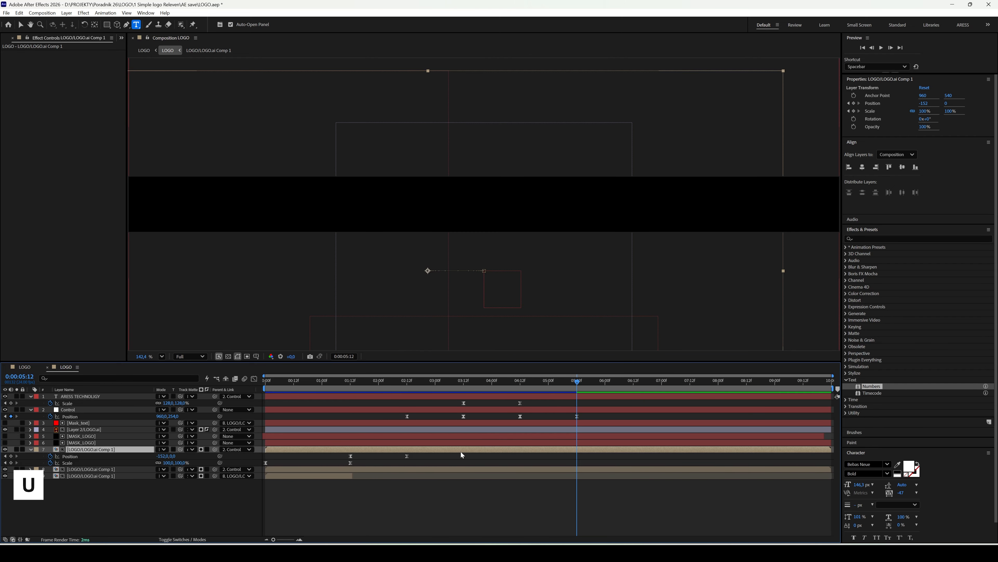
pyautogui.moveTo(422, 463); pyautogui.dragTo(261, 457)
pyautogui.press('Delete')
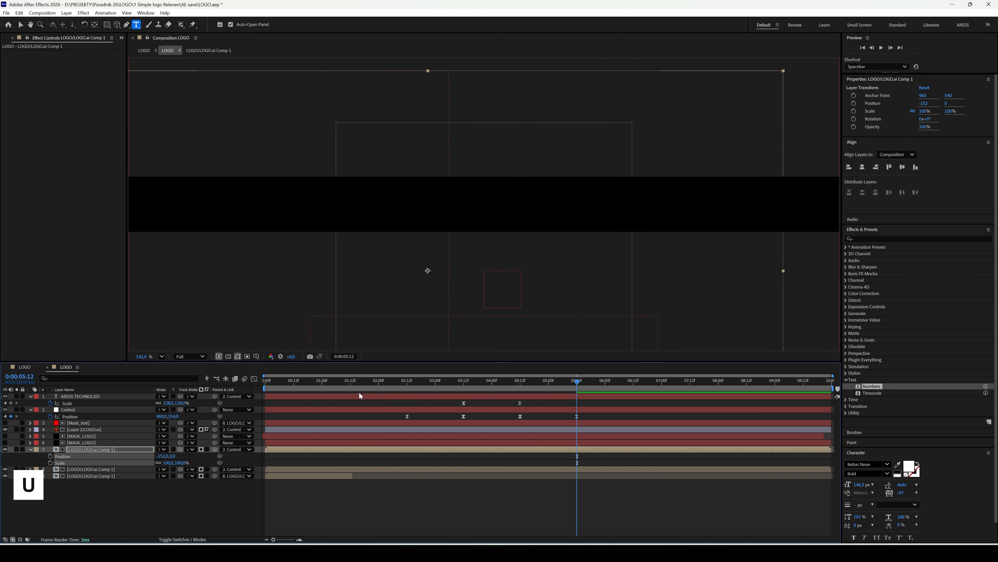
pyautogui.click(902, 167)
pyautogui.click(864, 169)
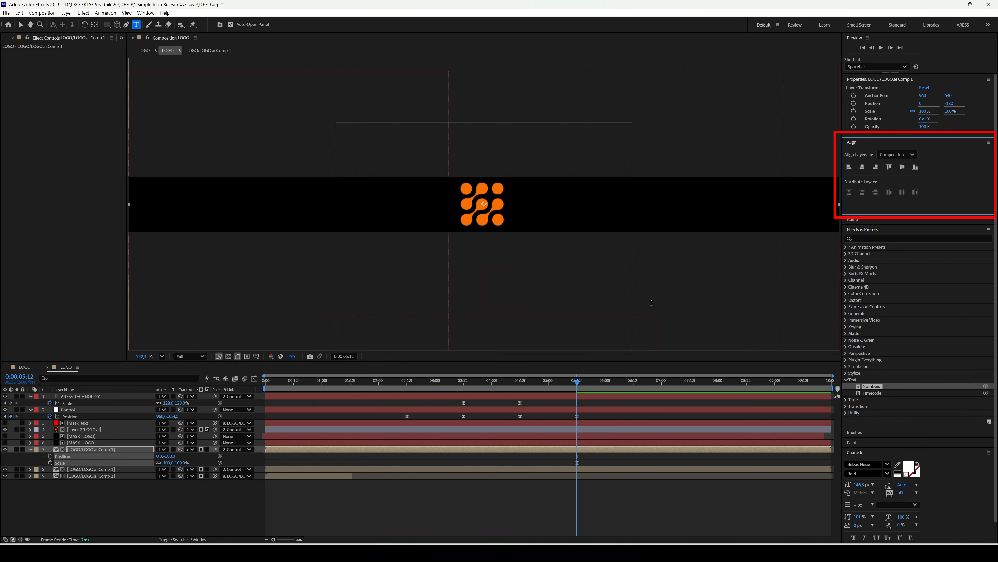
# - In the parent LOGO composition, create a full-size black (000000) solid and place it beneath the LOGO layer
pyautogui.press('Tab')
pyautogui.press('Tab')
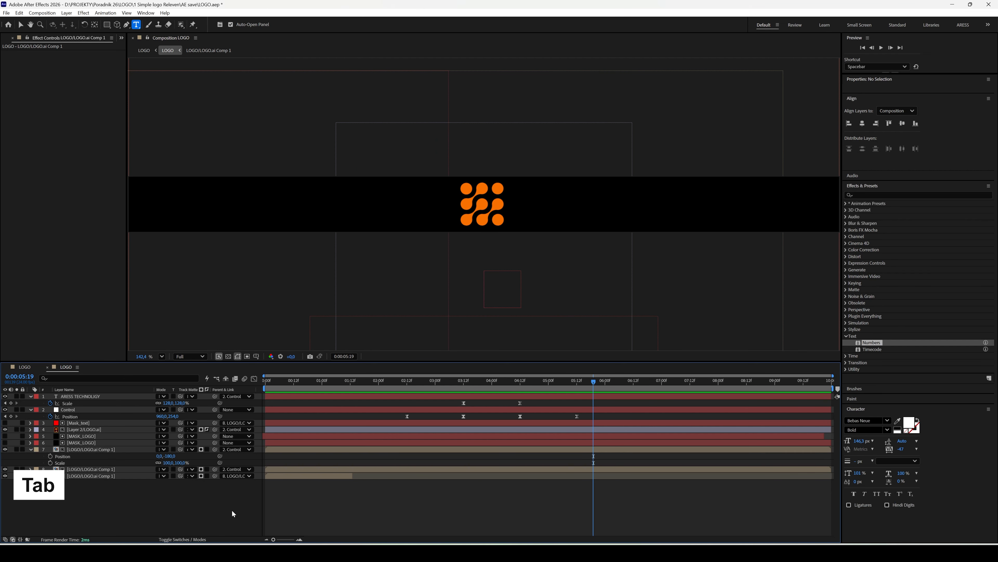
pyautogui.click(192, 499)
pyautogui.moveTo(588, 380)
pyautogui.mouseDown()
pyautogui.moveTo(531, 381)
pyautogui.moveTo(577, 380)
pyautogui.mouseUp()
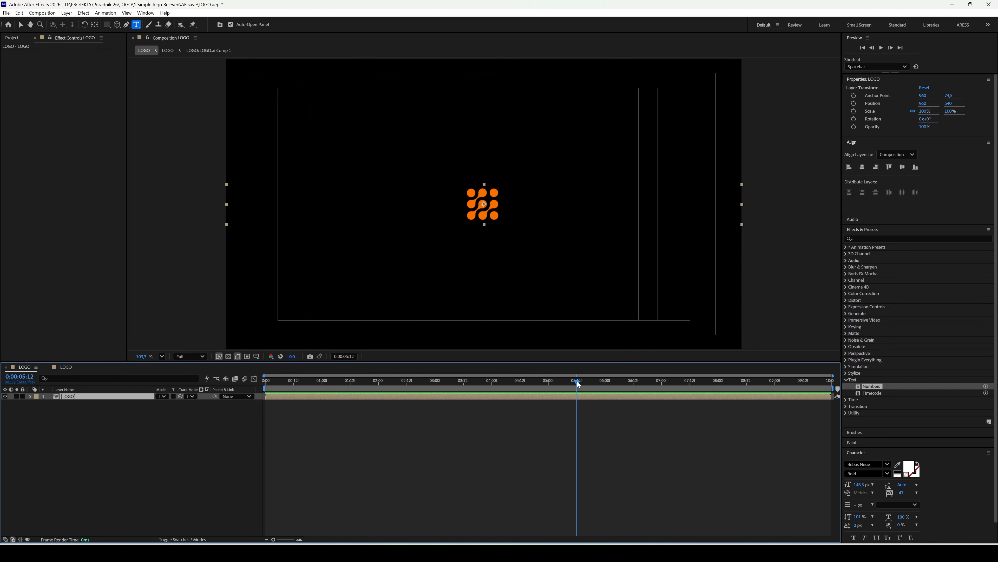
pyautogui.rightClick(228, 432)
pyautogui.moveTo(275, 436)
pyautogui.click(344, 306)
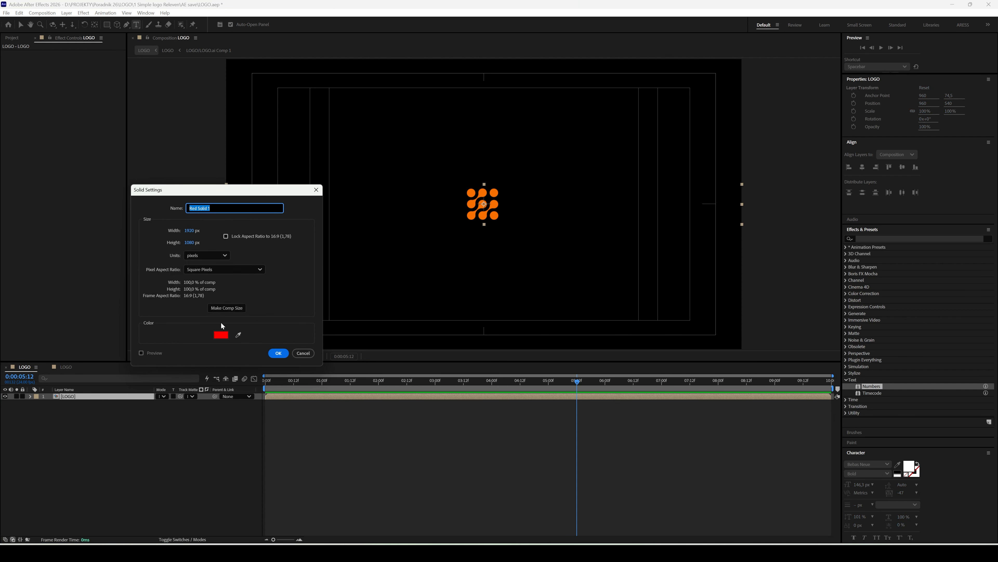
pyautogui.click(221, 334)
pyautogui.click(508, 394)
pyautogui.moveTo(508, 395); pyautogui.dragTo(505, 435)
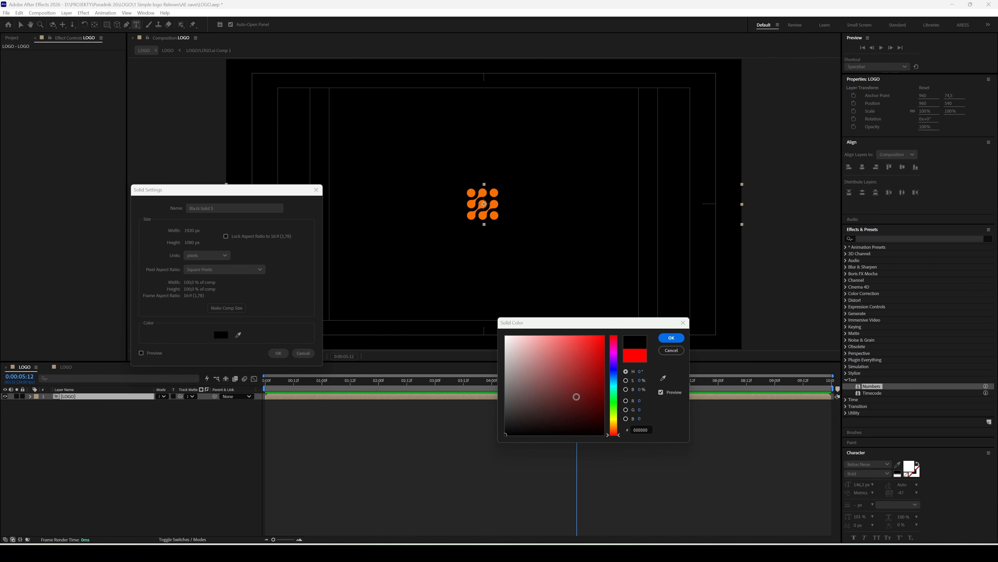
pyautogui.click(671, 337)
pyautogui.click(278, 353)
pyautogui.moveTo(114, 396); pyautogui.dragTo(102, 408)
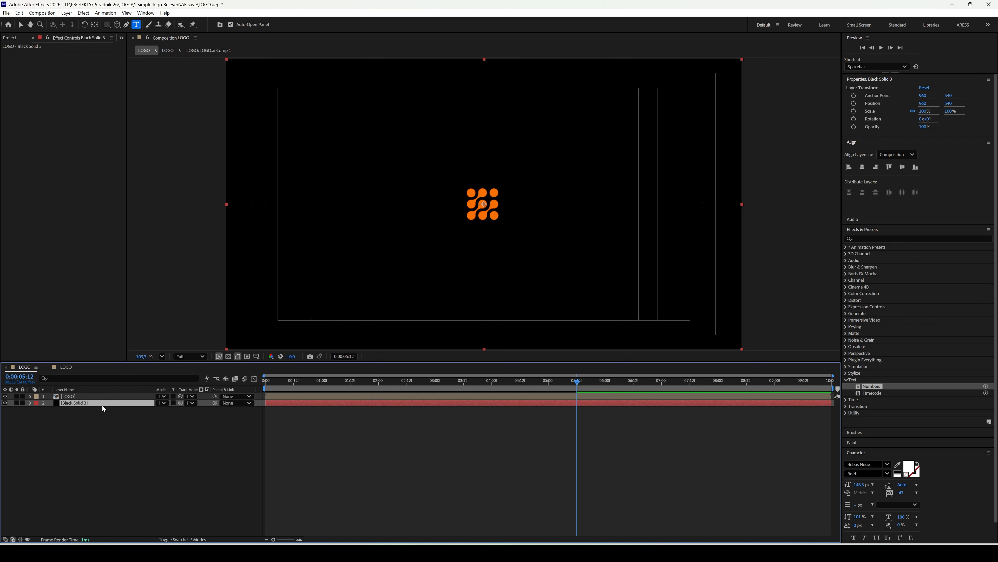
# - Split the black solid at 0:00:05:12 and apply a Fill effect in the logo's orange to its second part
pyautogui.hotkey('ctrl', 'shift', 'd')
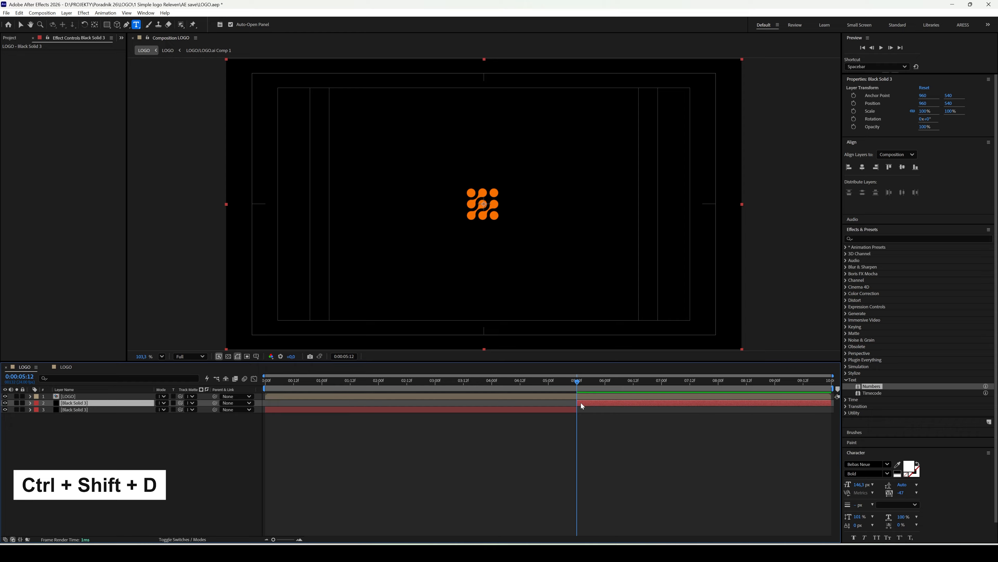
pyautogui.hotkey('ctrl', 'space')
pyautogui.write('fil')
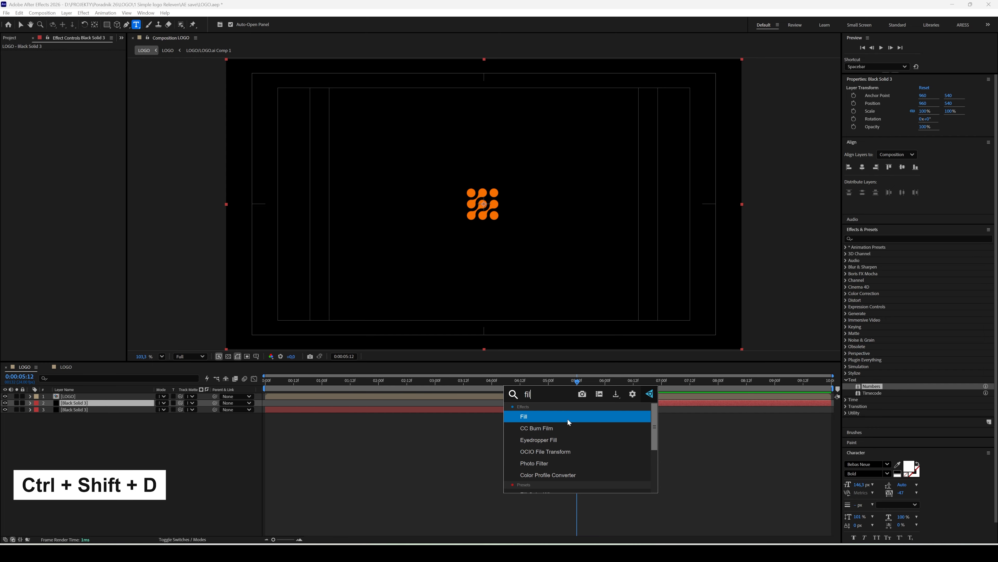
pyautogui.click(566, 419)
pyautogui.press('v')
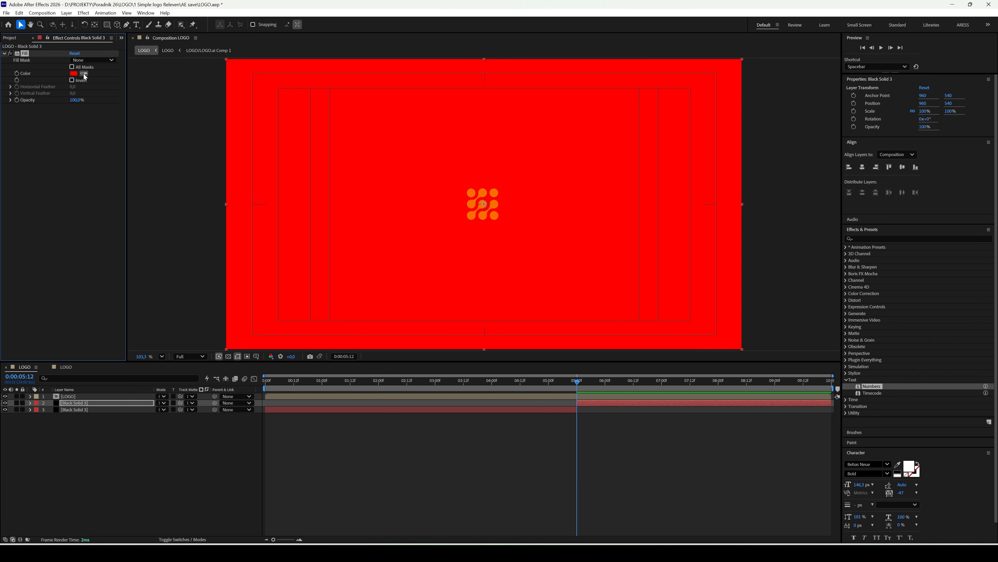
pyautogui.click(473, 192)
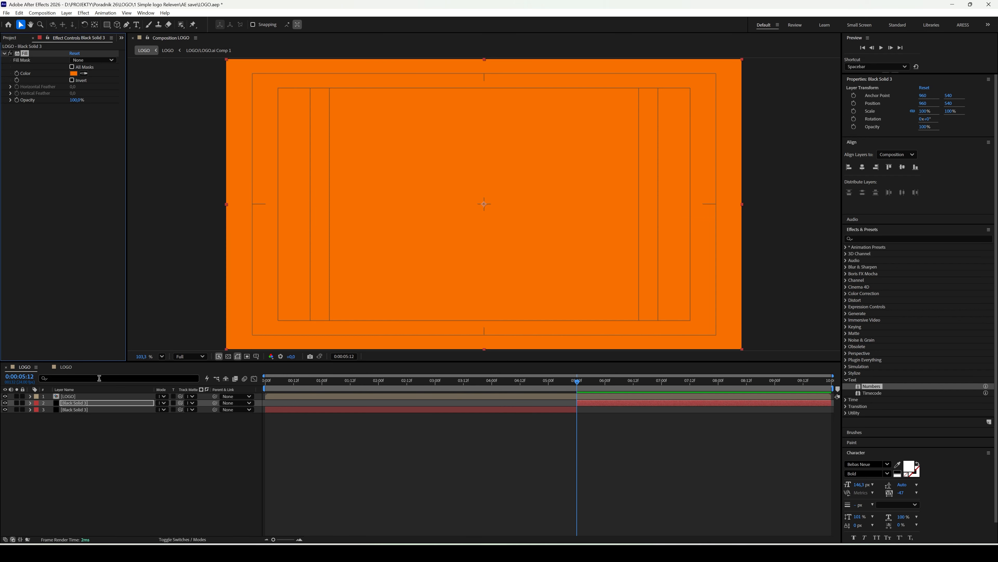
# - Split the LOGO layer at 0:00:05:12 and apply a white (FFFFFF) Fill effect to its second part
pyautogui.click(99, 397)
pyautogui.hotkey('ctrl', 'd')
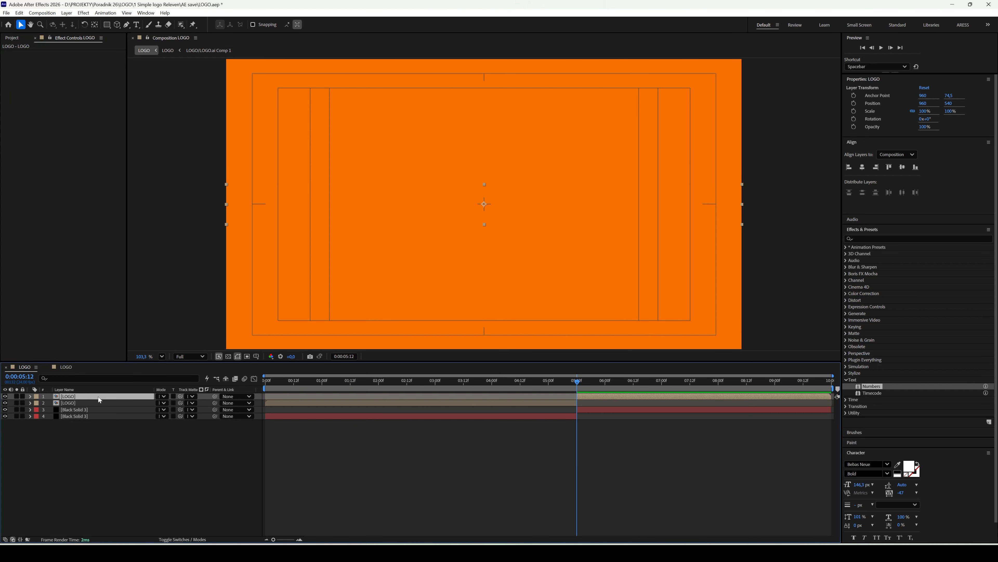
pyautogui.hotkey('ctrl', 'space')
pyautogui.write('fil')
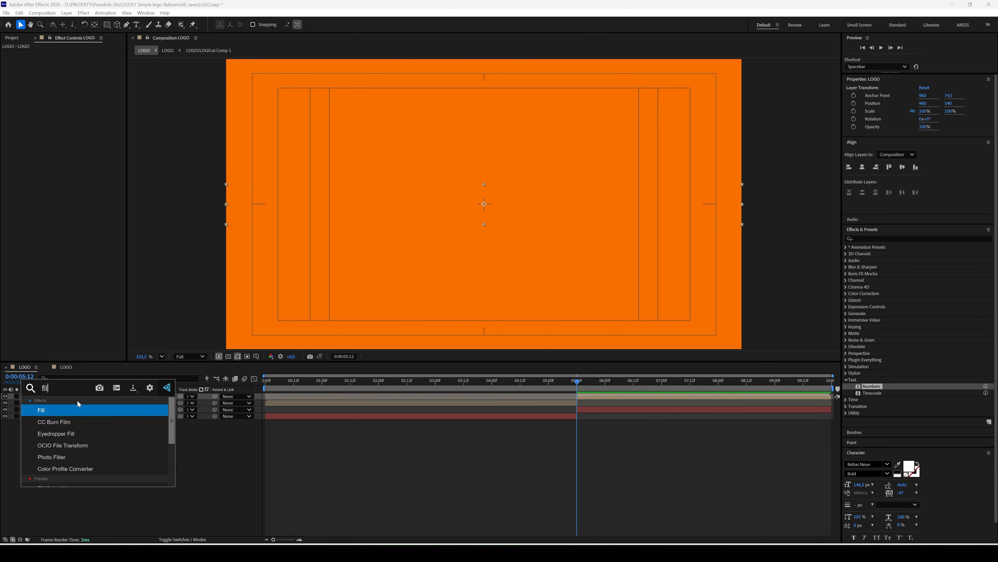
pyautogui.click(73, 407)
pyautogui.click(74, 73)
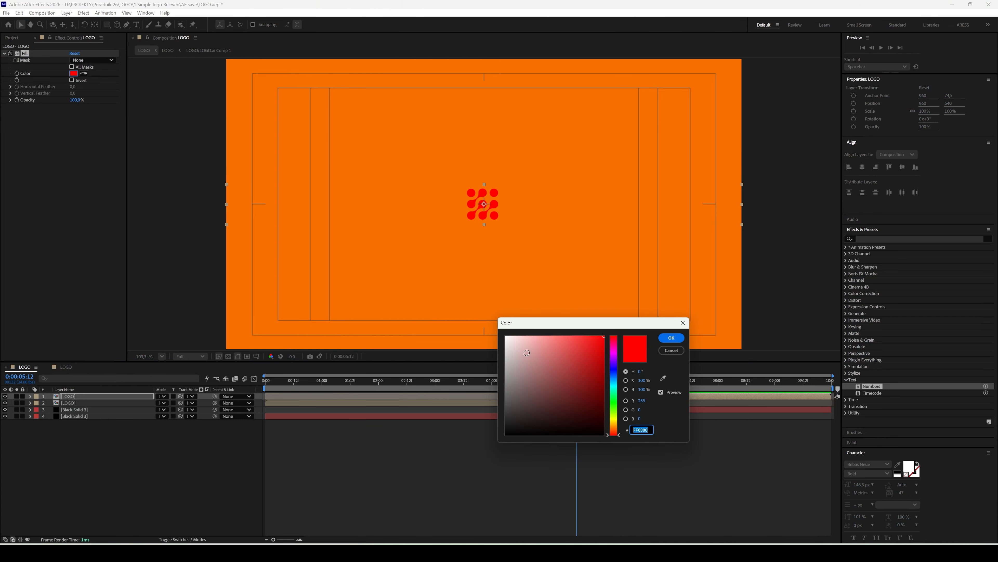
pyautogui.write('FFFFFF')
pyautogui.press('Return')
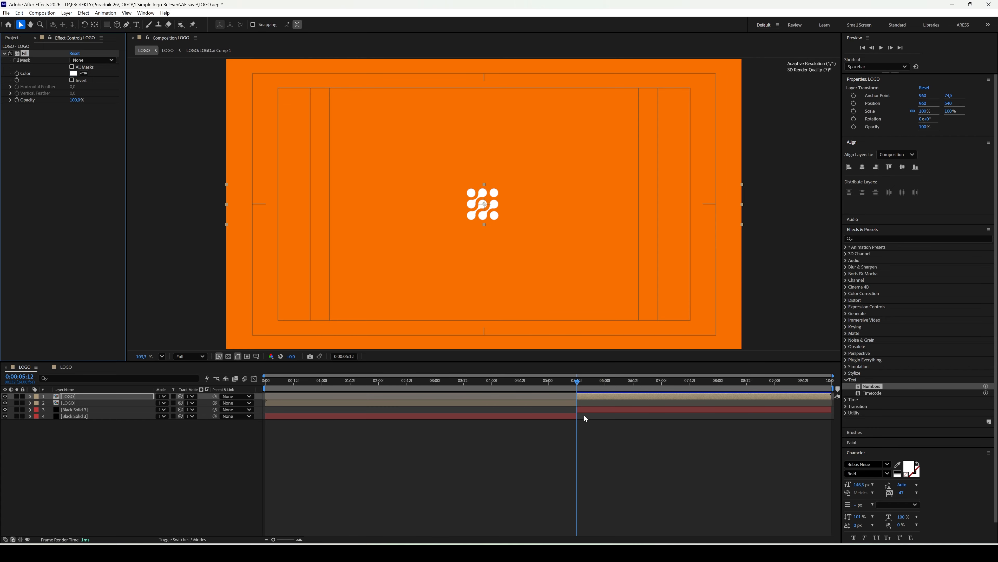
# - Animate the orange solid's vertical Scale from 100% at 0:00:05:12 to 0% at 0:00:06:13 with proportions unlinked, and preview
pyautogui.click(584, 411)
pyautogui.press('s')
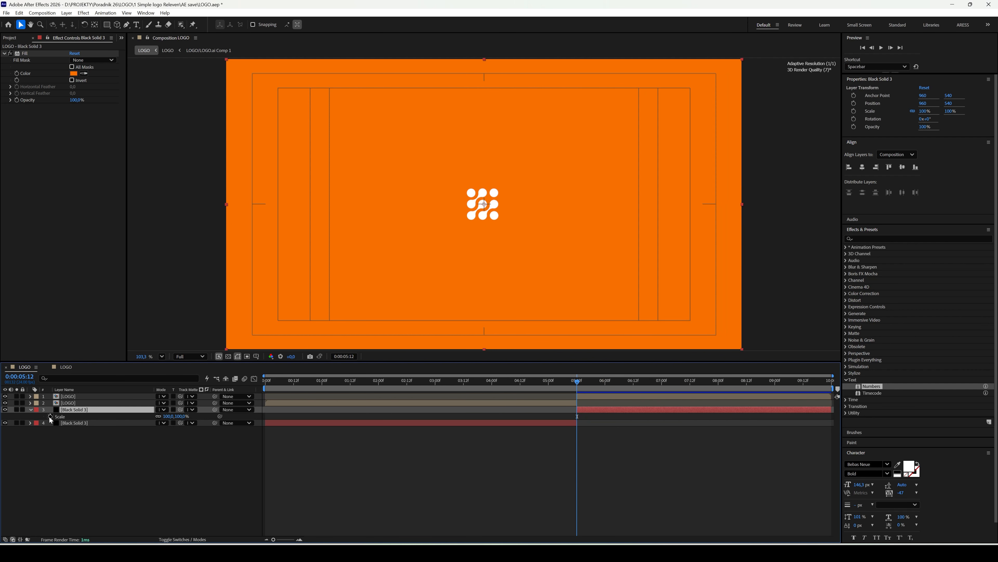
pyautogui.click(50, 416)
pyautogui.click(636, 381)
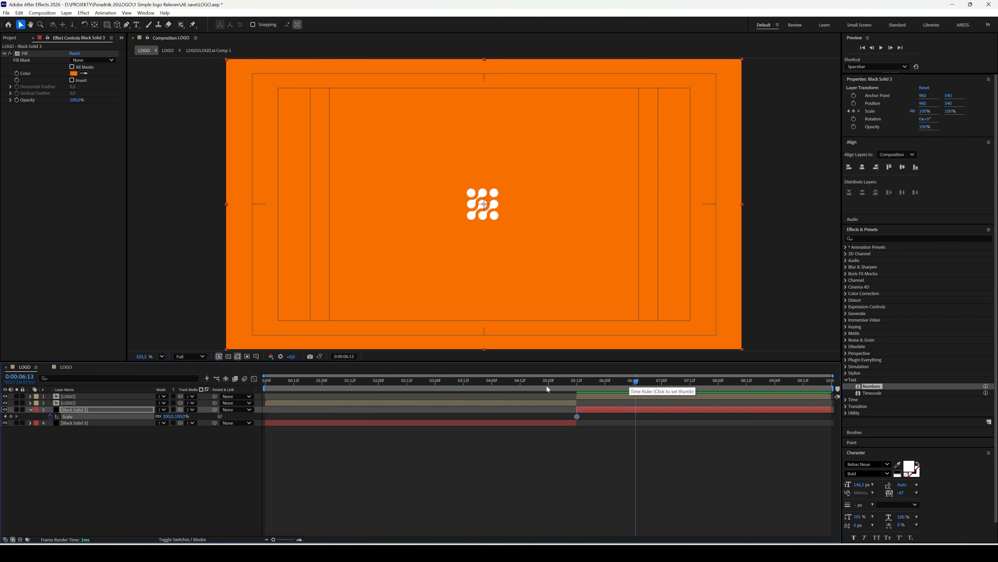
pyautogui.click(11, 416)
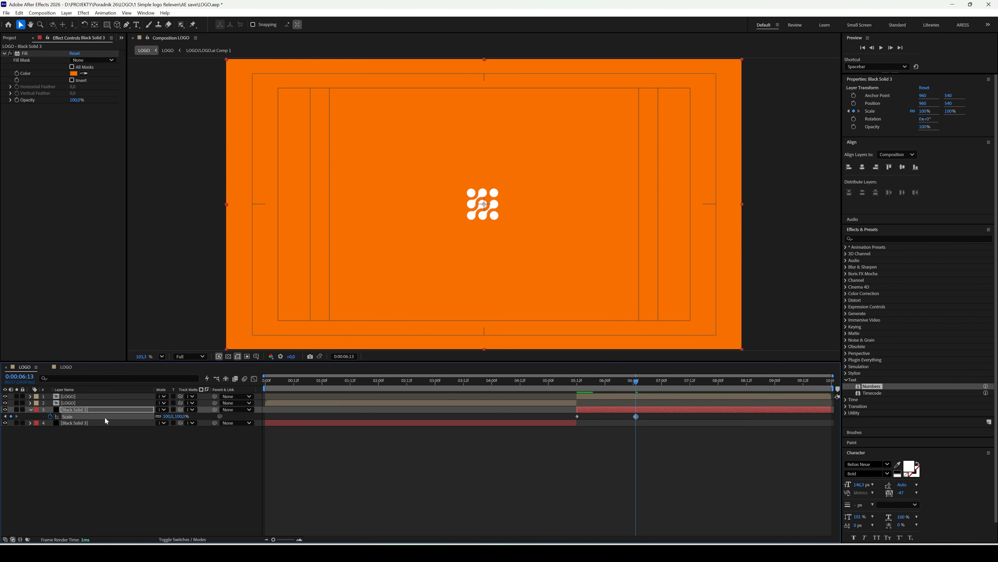
pyautogui.moveTo(181, 416); pyautogui.dragTo(166, 416)
pyautogui.moveTo(462, 382); pyautogui.dragTo(245, 380)
pyautogui.press('space')
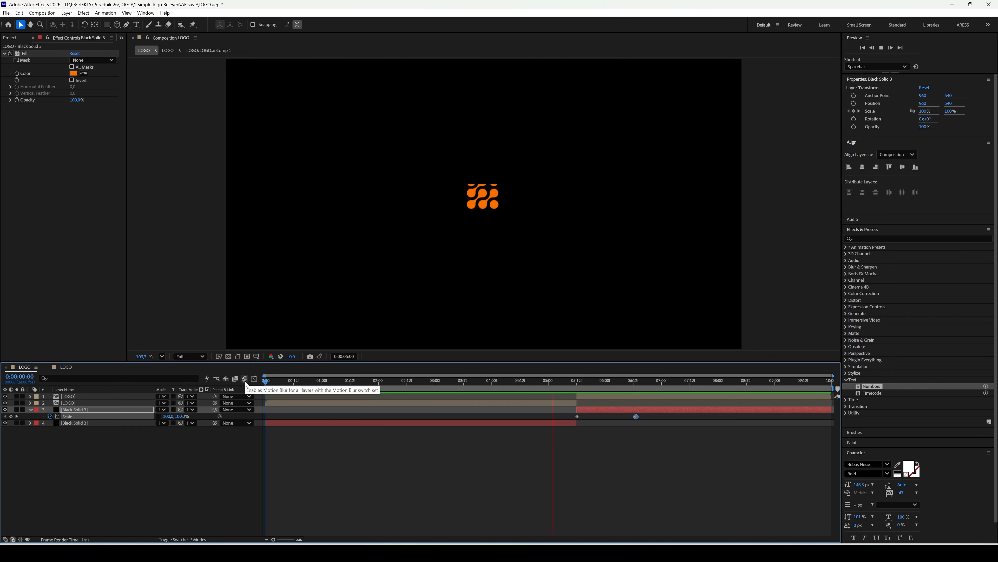
pyautogui.press('space')
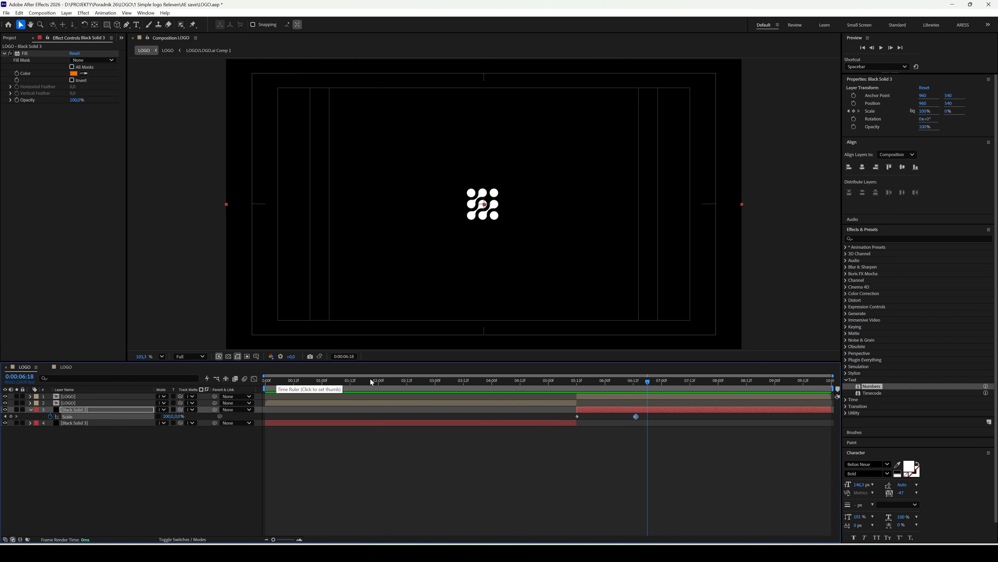
# - Animate the second LOGO layer's Fill color from white at 0:00:05:12 to the background's orange at 0:00:06:01
pyautogui.moveTo(647, 382); pyautogui.dragTo(584, 386)
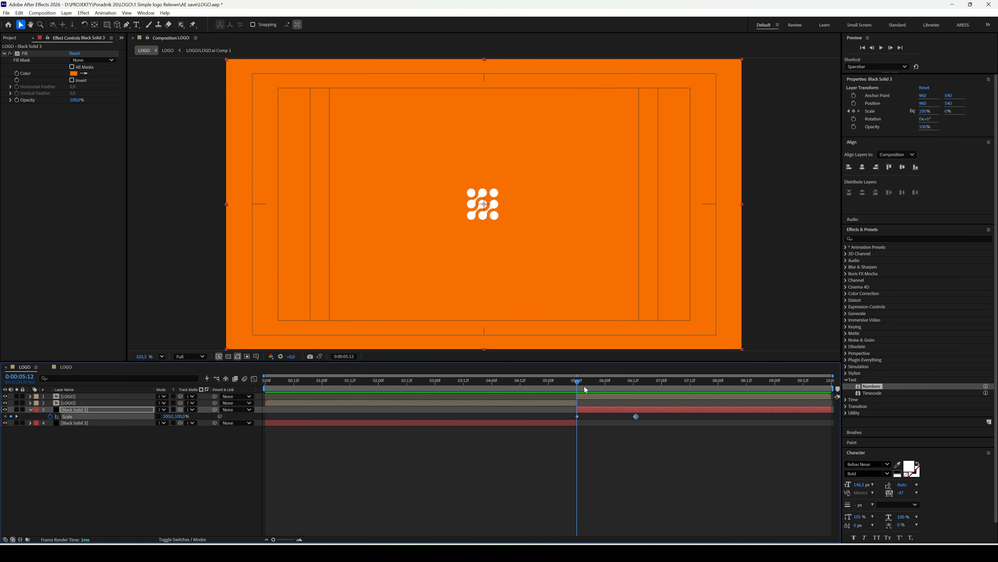
pyautogui.click(91, 396)
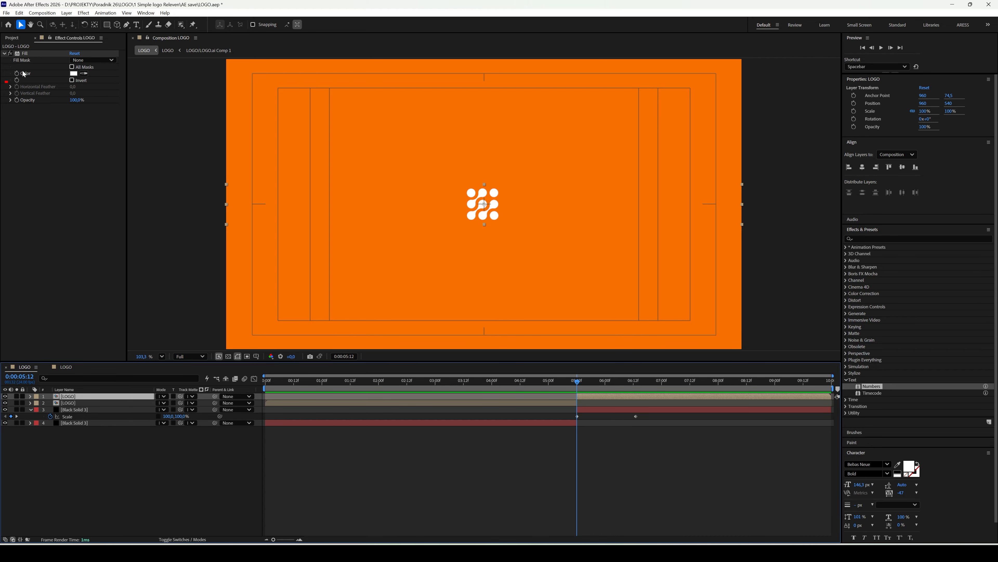
pyautogui.click(635, 390)
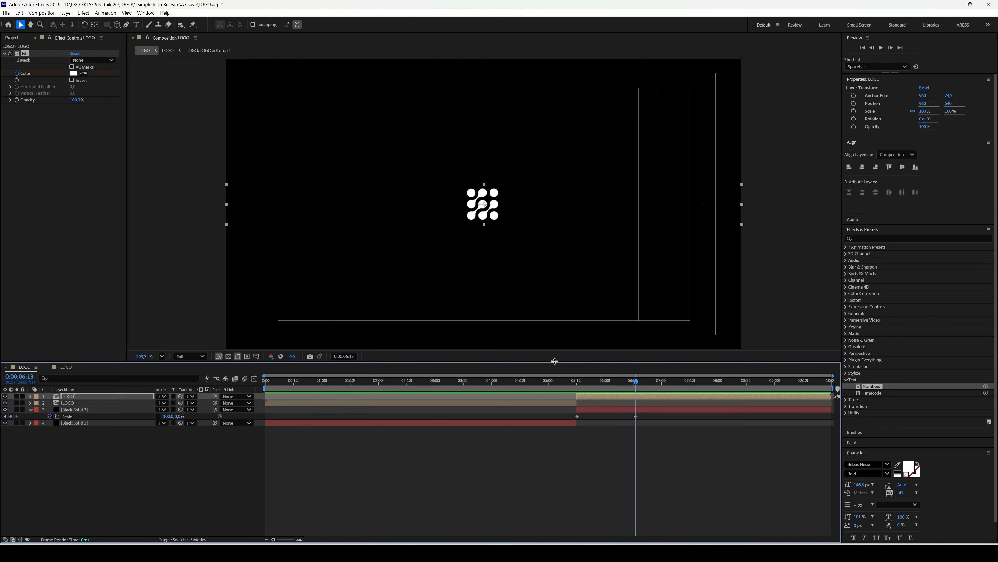
pyautogui.click(609, 388)
pyautogui.click(84, 74)
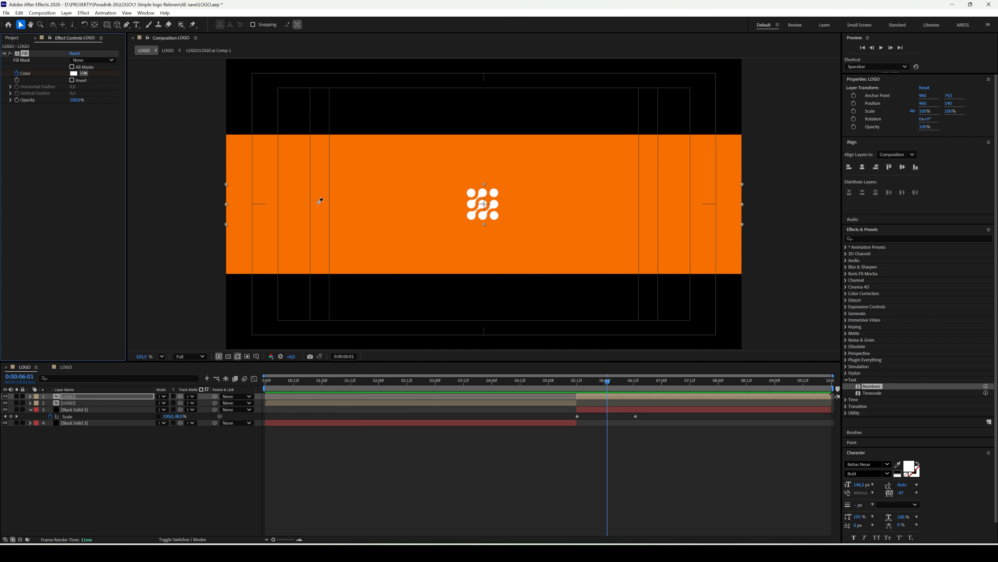
pyautogui.click(355, 213)
# - Move the orange Fill color keyframe to 0:00:07:13 and preview the slower color change
pyautogui.press('u')
pyautogui.moveTo(608, 410); pyautogui.dragTo(693, 413)
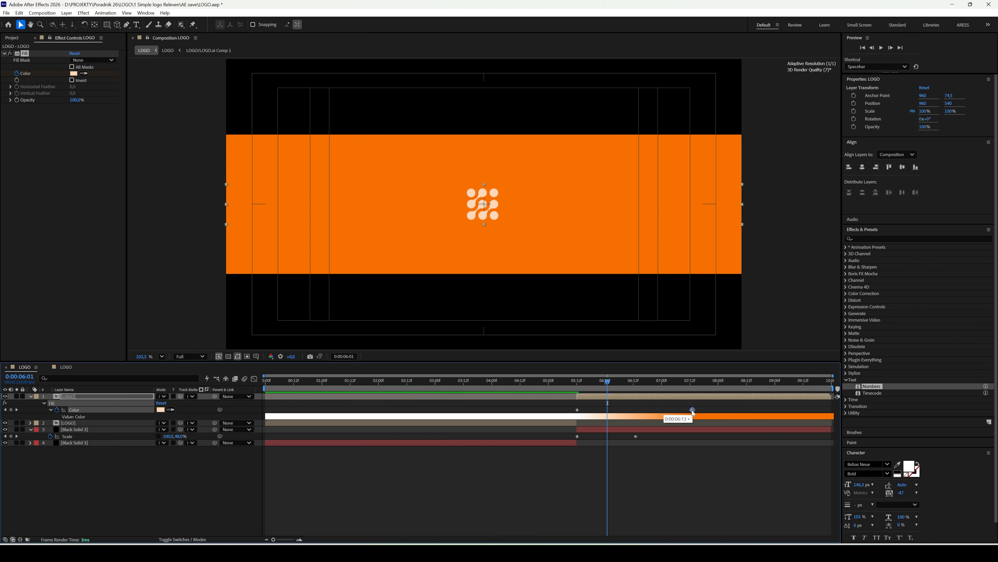
pyautogui.click(555, 380)
pyautogui.press('space')
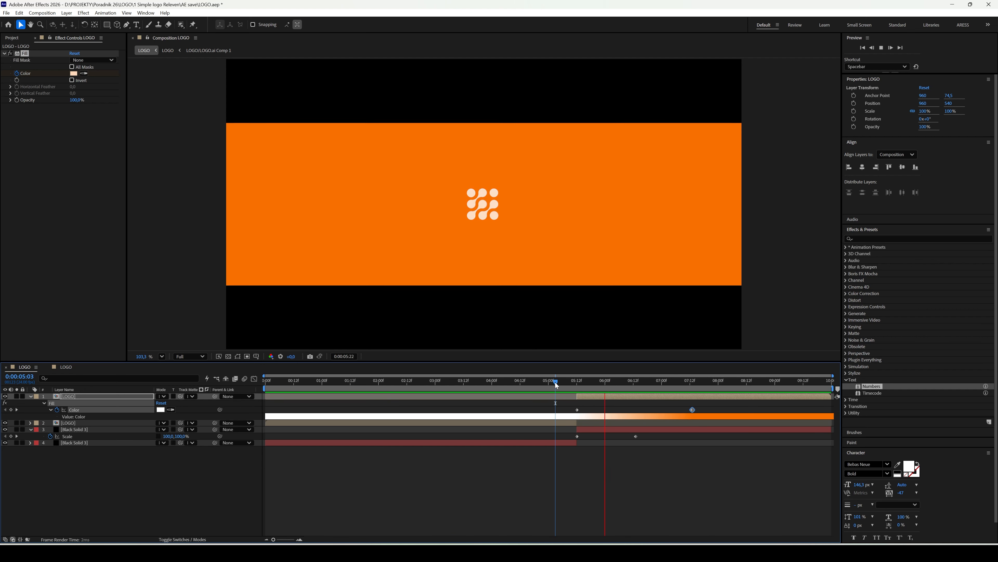
pyautogui.press('space')
# - Move the white Fill color keyframe to about 0:00:06:00 and preview the transition
pyautogui.moveTo(580, 415); pyautogui.dragTo(608, 416)
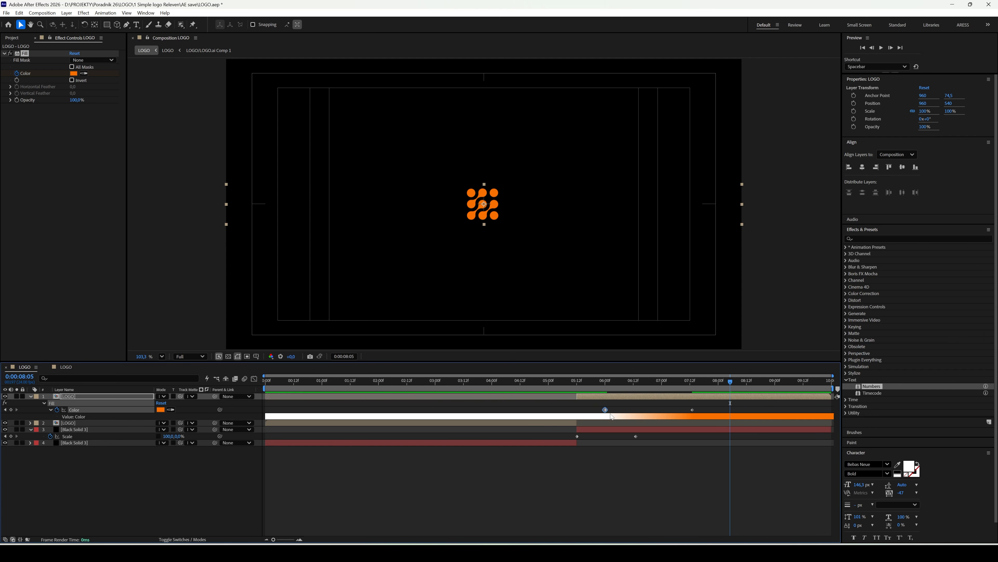
pyautogui.click(562, 385)
pyautogui.press('space')
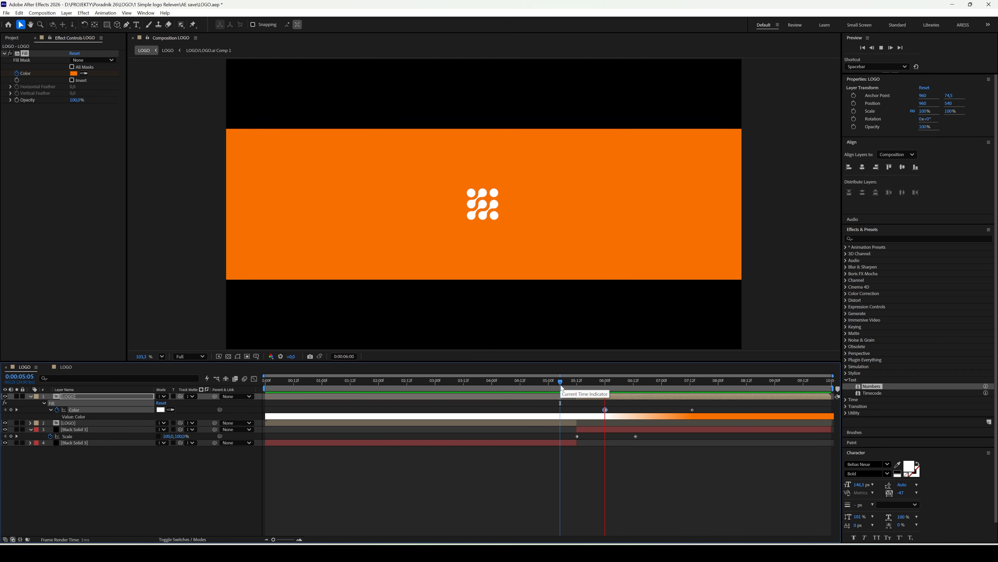
pyautogui.press('space')
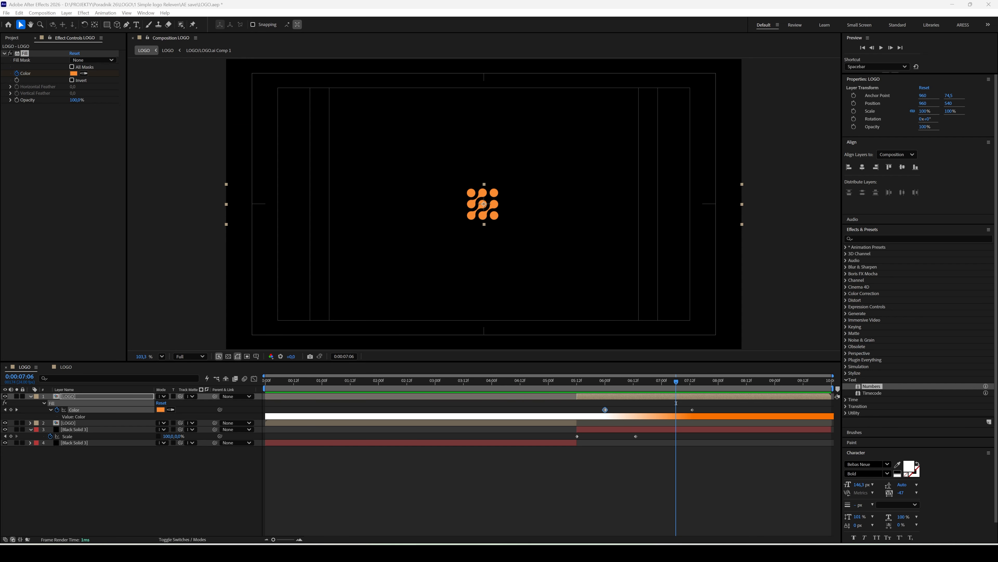
# - Animate the second LOGO layer's Scale from 100% at 0:00:07:13 to 130% at 0:00:08:12
pyautogui.click(692, 383)
pyautogui.click(123, 401)
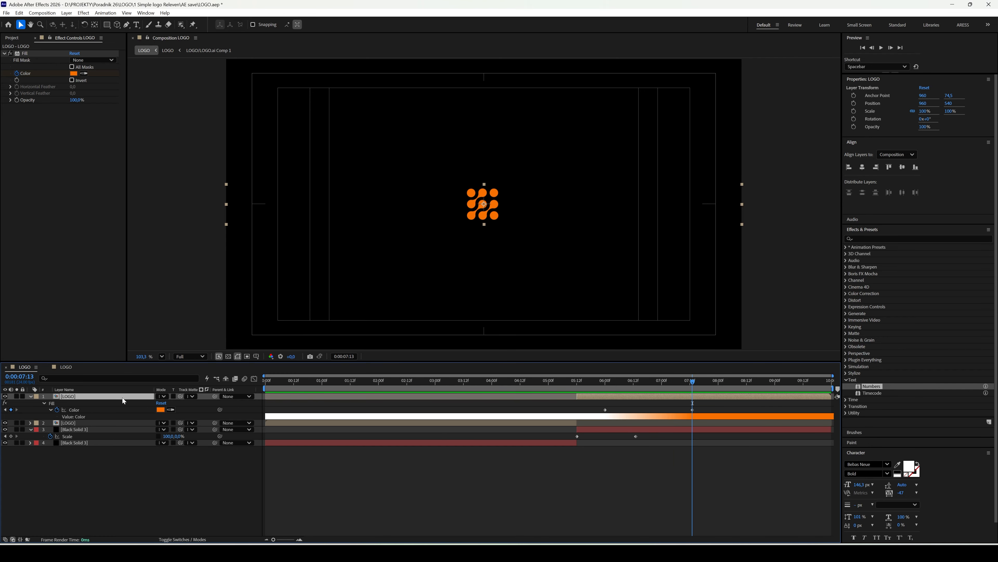
pyautogui.press('s')
pyautogui.click(50, 403)
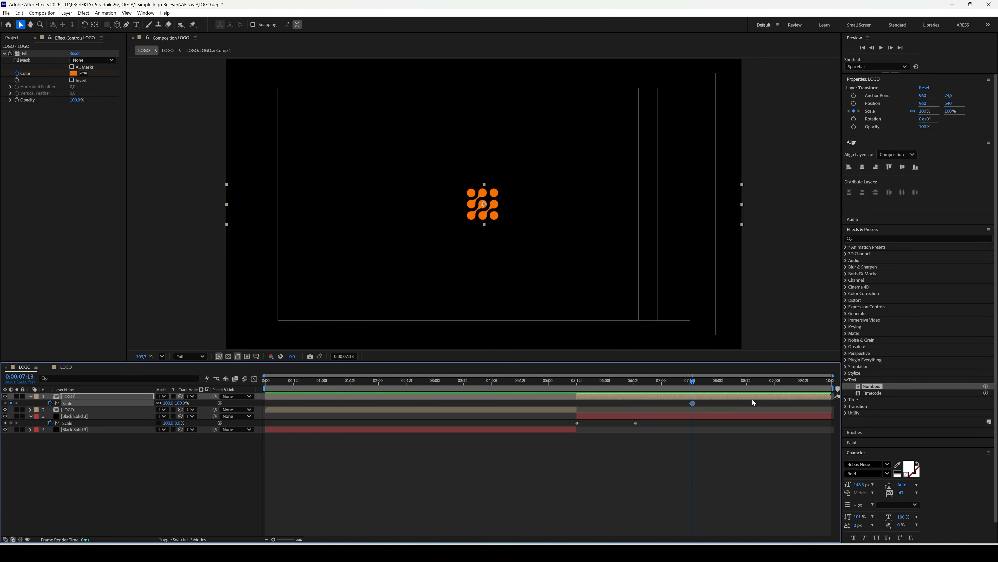
pyautogui.click(745, 384)
pyautogui.moveTo(170, 403); pyautogui.dragTo(182, 402)
pyautogui.click(181, 402)
pyautogui.write('130')
pyautogui.press('Return')
# - Apply Easy Ease to the Scale keyframes of the logo and orange solid, lengthen the logo's outgoing ease in the speed graph, and preview
pyautogui.moveTo(759, 400); pyautogui.dragTo(691, 406)
pyautogui.press('F9')
pyautogui.press('F9')
pyautogui.hotkey('shift', 'F3')
pyautogui.click(693, 514)
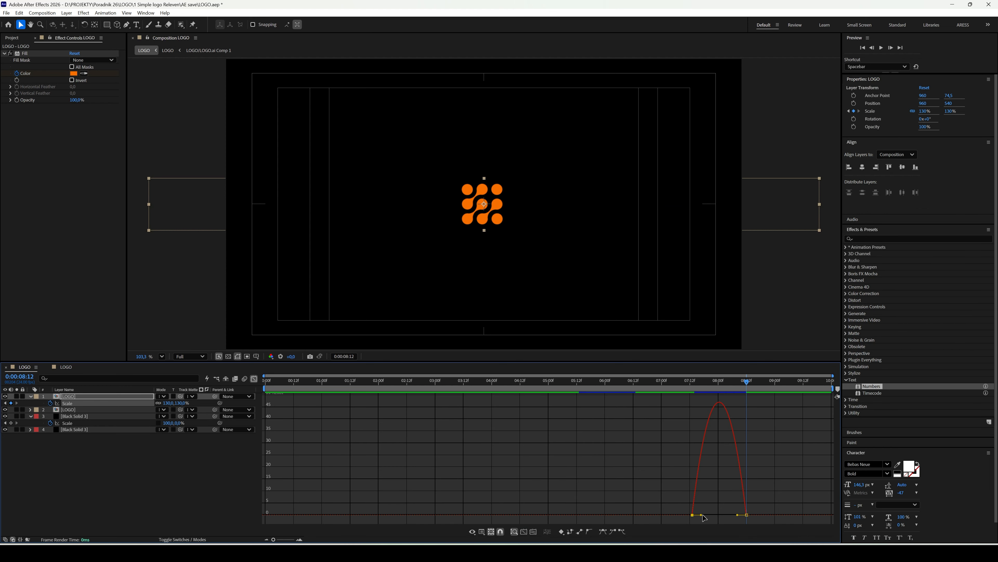
pyautogui.moveTo(701, 514); pyautogui.dragTo(726, 514)
pyautogui.click(254, 378)
pyautogui.press('space')
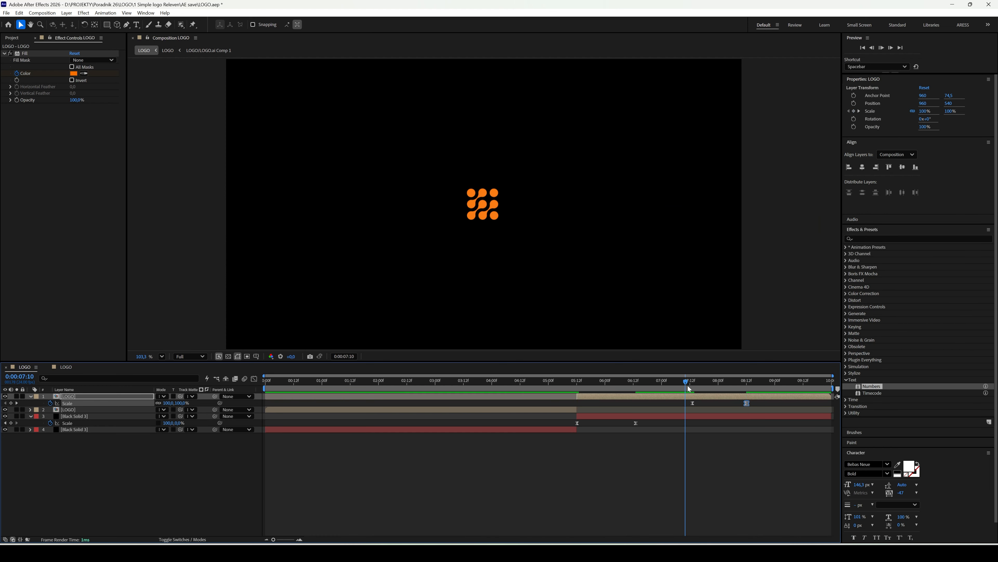
pyautogui.press('space')
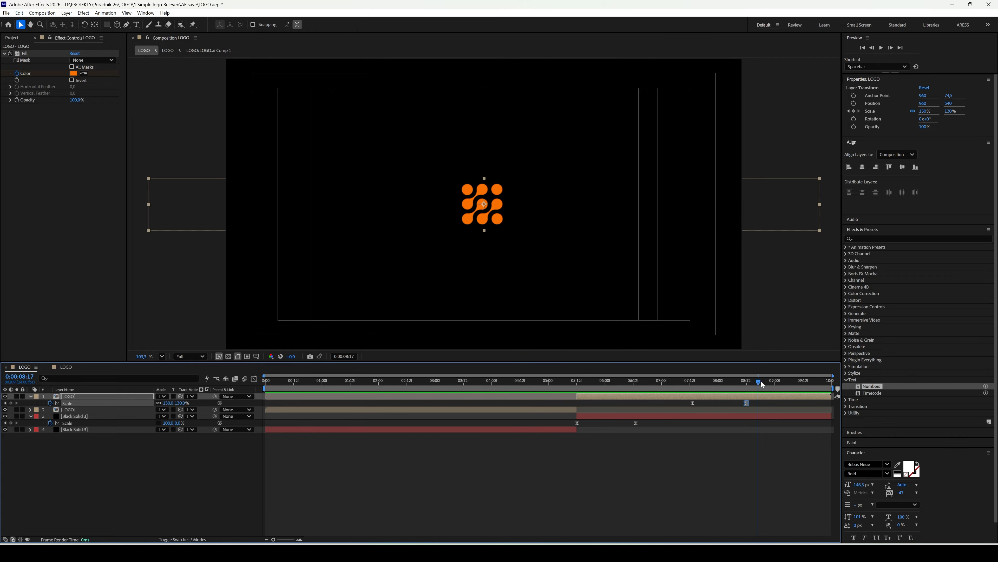
# - Shrink the second LOGO layer with a Scale keyframe of 0% at 0:00:09:00
pyautogui.moveTo(762, 381); pyautogui.dragTo(774, 383)
pyautogui.click(182, 402)
pyautogui.write('0')
pyautogui.press('Return')
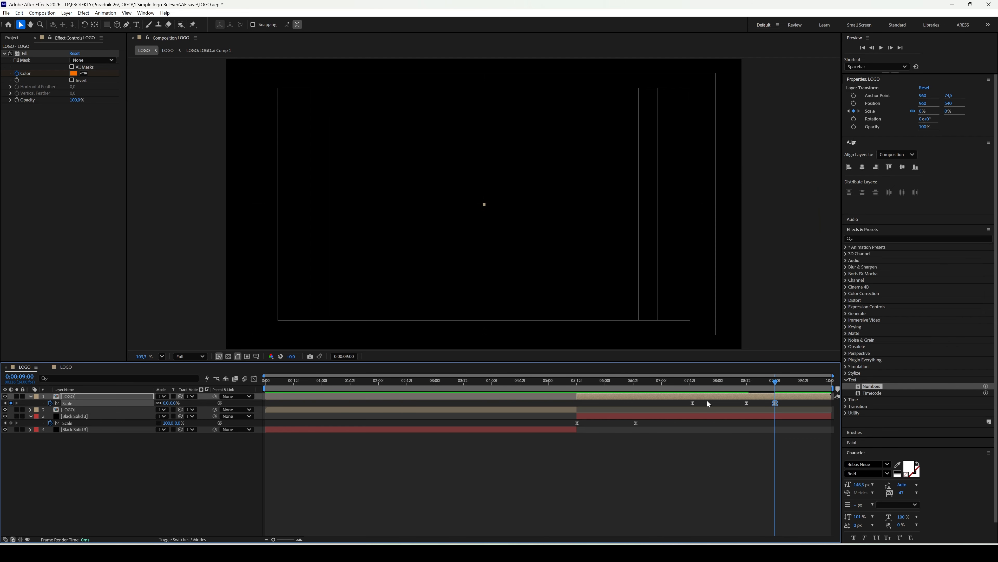
# - Preview the animation, shift the final Scale keyframe slightly earlier, and select the logo's three Scale keyframes
pyautogui.press('space')
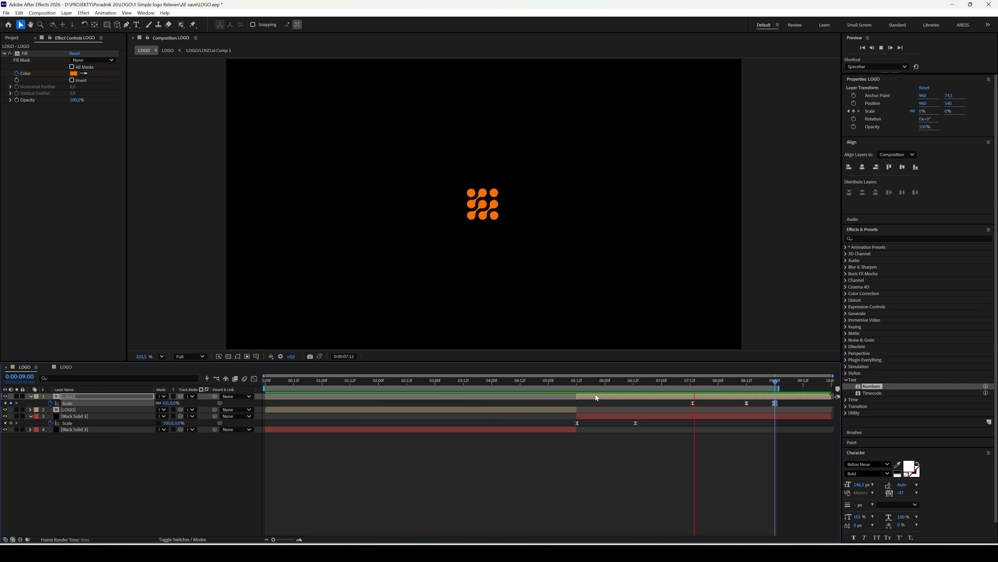
pyautogui.press('space')
pyautogui.press('space')
pyautogui.press('space')
pyautogui.moveTo(782, 399); pyautogui.dragTo(686, 406)
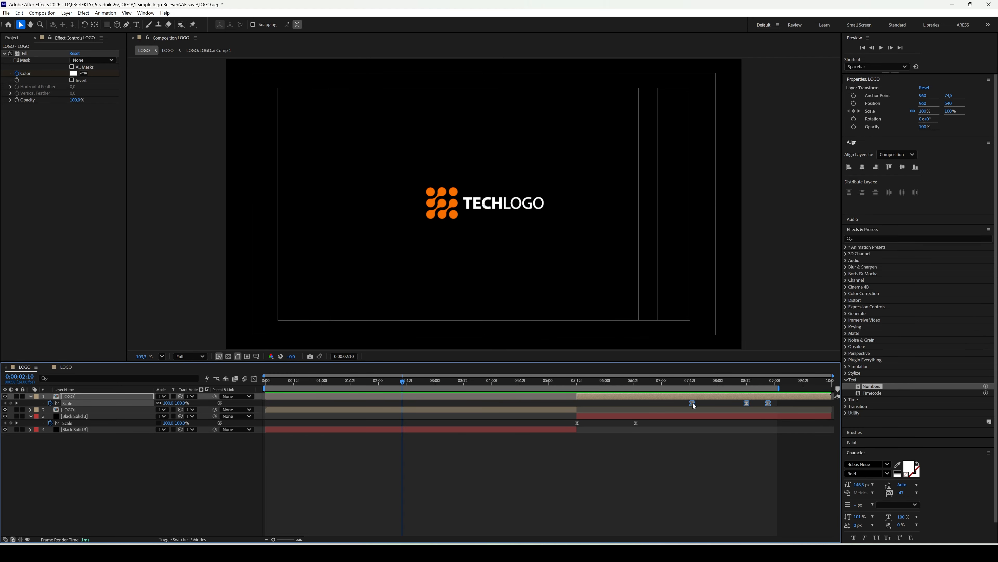